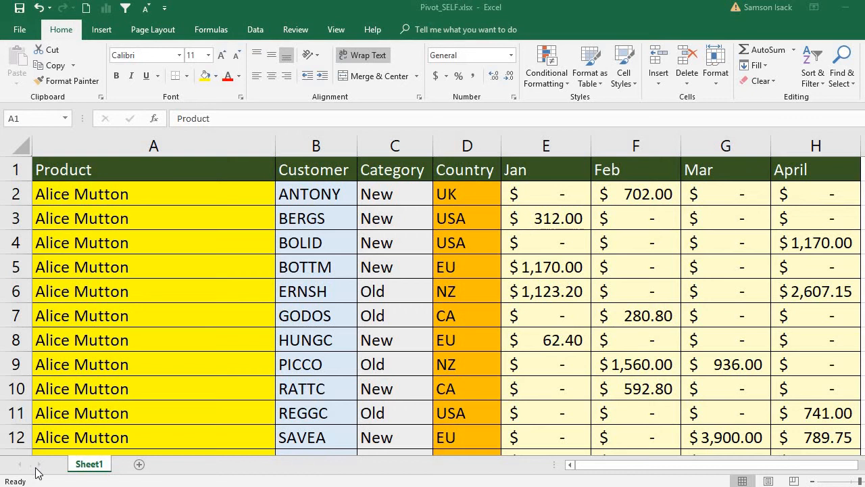
Examine how far the sales data extends and what the Product, Customer, Category, Country and Jan columns contain
{"action": "left_click", "coordinate": [223, 176]}
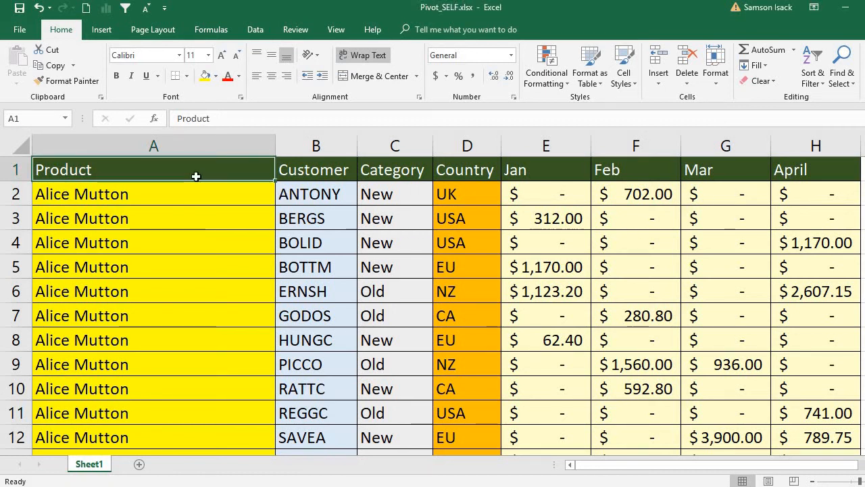
{"action": "key", "text": "ctrl+Down"}
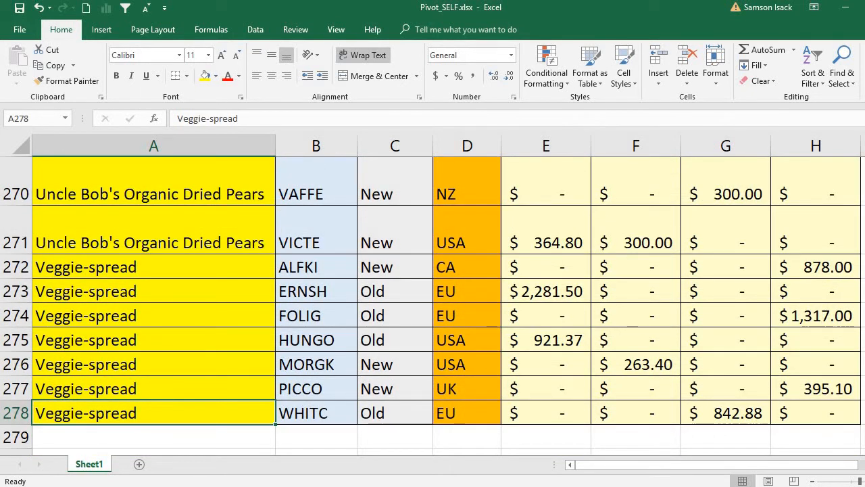
{"action": "scroll", "coordinate": [213, 170], "scroll_direction": "up", "scroll_amount": 20}
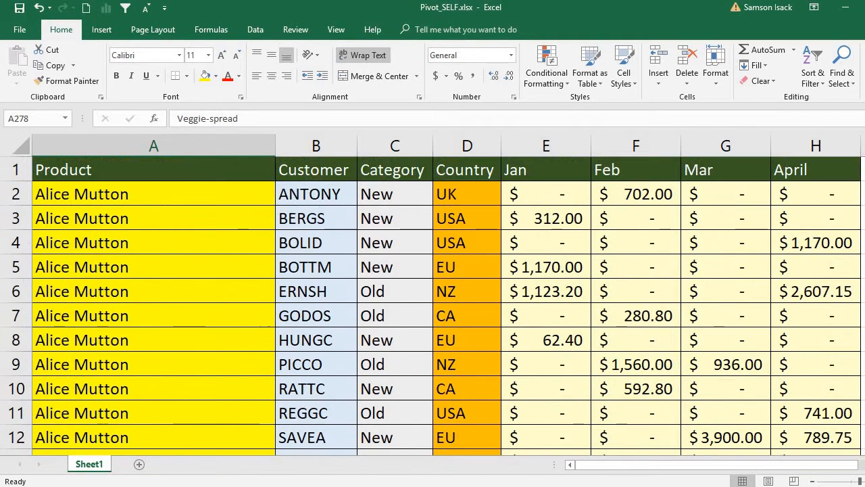
{"action": "left_click", "coordinate": [341, 193]}
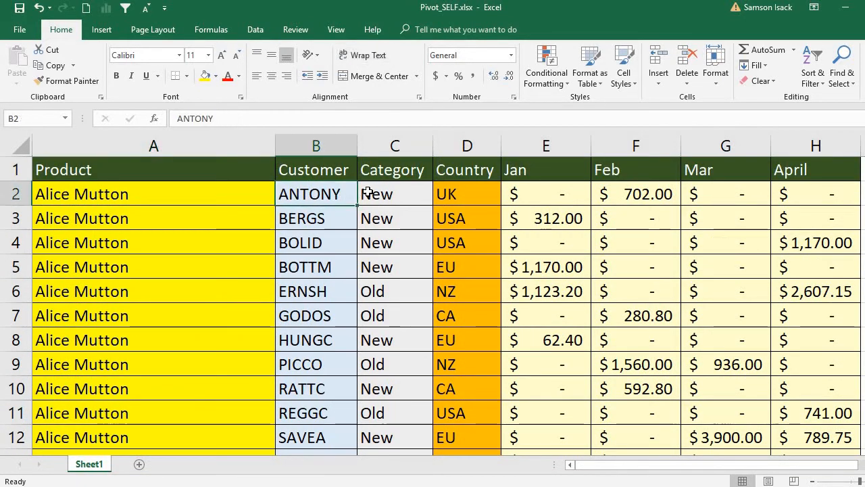
{"action": "left_click", "coordinate": [368, 192]}
{"action": "left_click", "coordinate": [482, 196]}
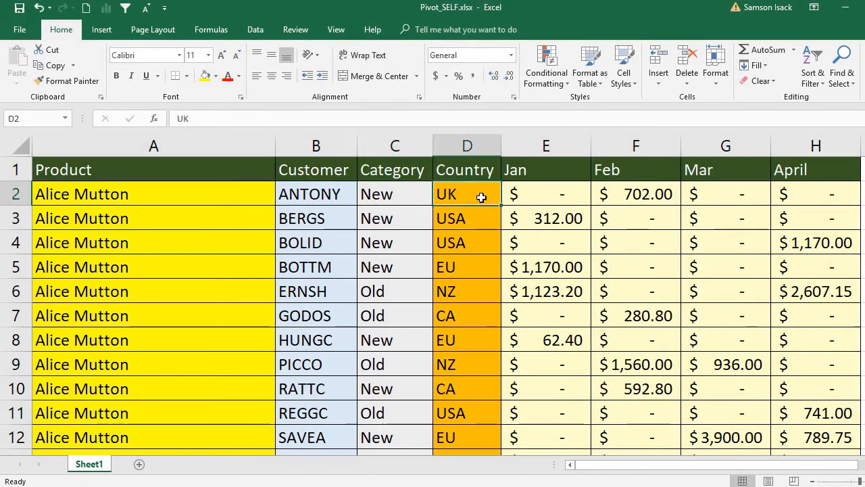
{"action": "left_click", "coordinate": [568, 192]}
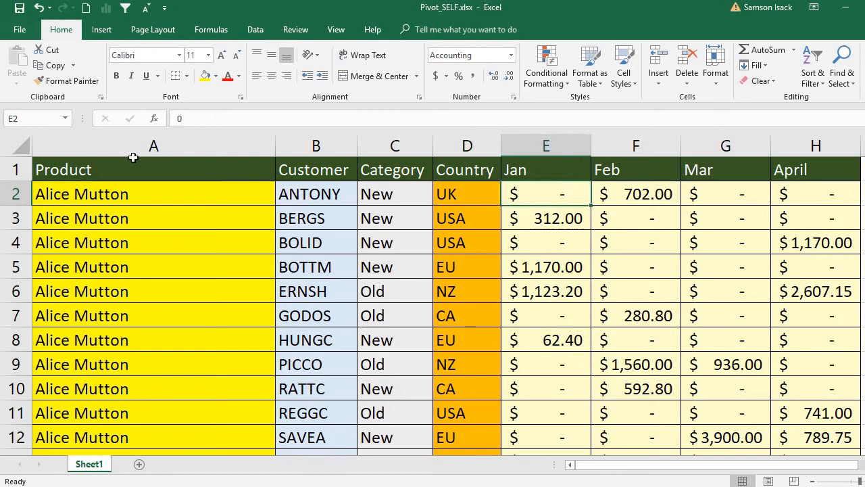
{"action": "left_click", "coordinate": [155, 144]}
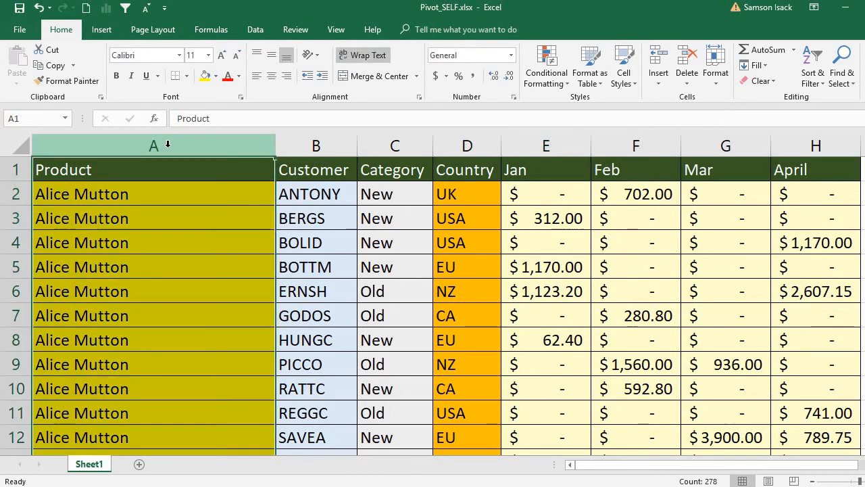
Create a PivotTable from the whole data range A1:H278 of Sheet1, placed on a new worksheet
{"action": "left_click_drag", "start_coordinate": [179, 168], "coordinate": [461, 154]}
{"action": "left_click_drag", "start_coordinate": [581, 184], "coordinate": [791, 181]}
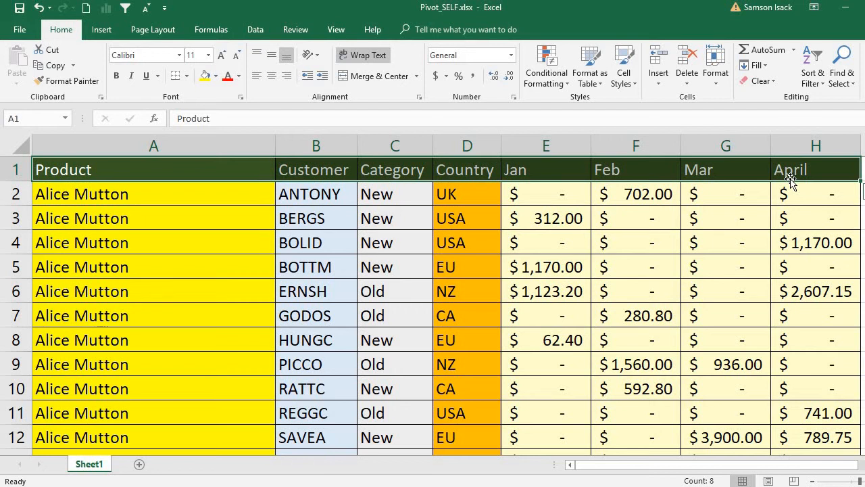
{"action": "key", "text": "ctrl+shift+Down"}
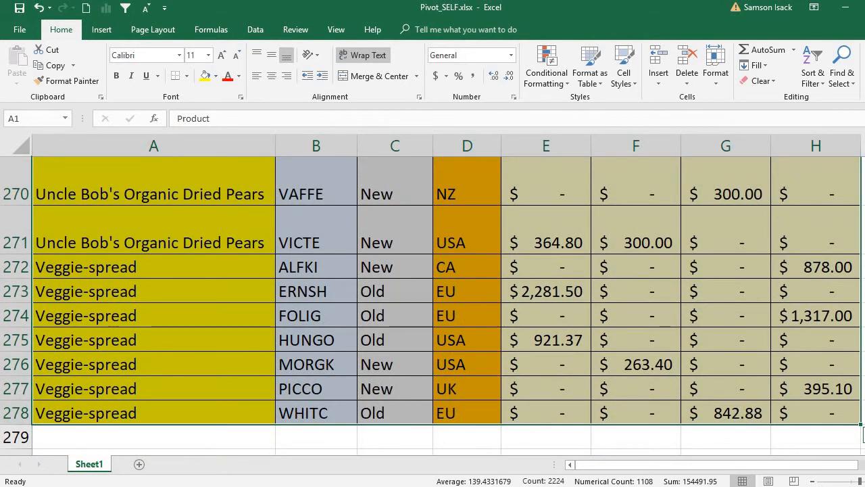
{"action": "key", "text": "ctrl+BackSpace"}
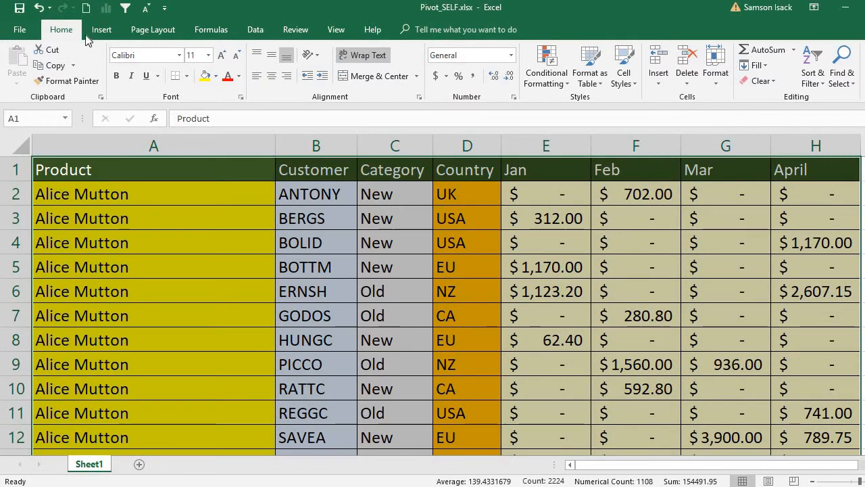
{"action": "left_click", "coordinate": [25, 32]}
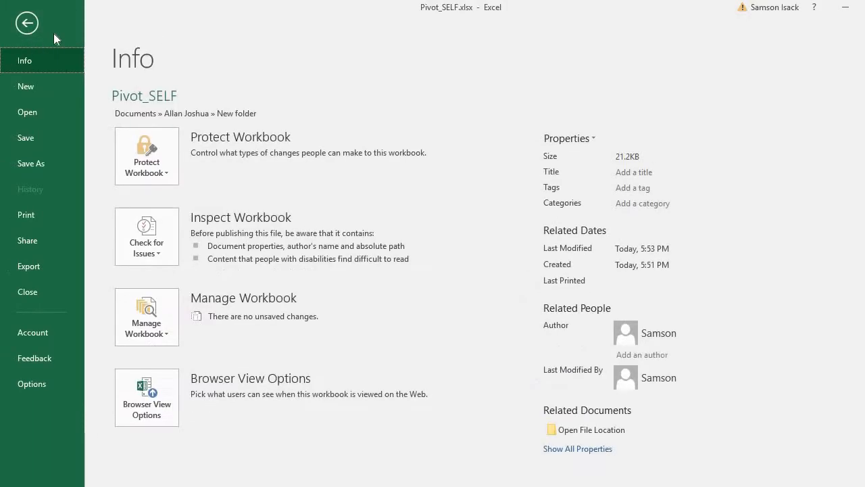
{"action": "left_click", "coordinate": [27, 23]}
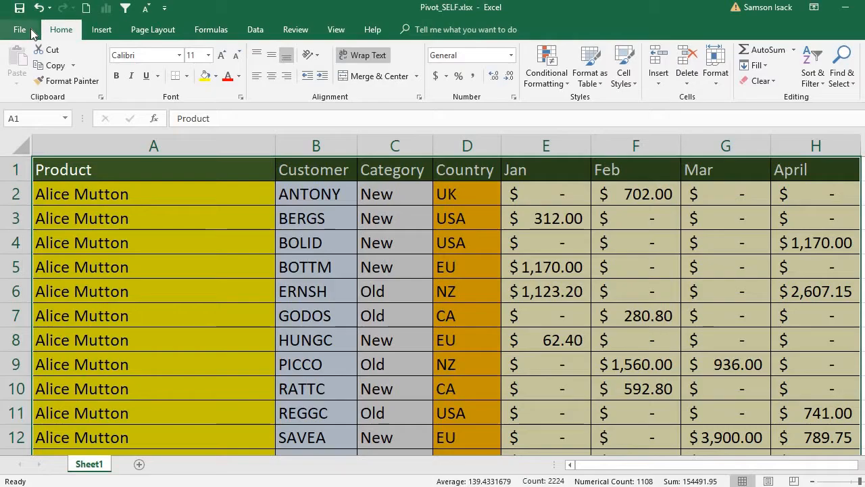
{"action": "left_click", "coordinate": [114, 31]}
{"action": "left_click", "coordinate": [21, 73]}
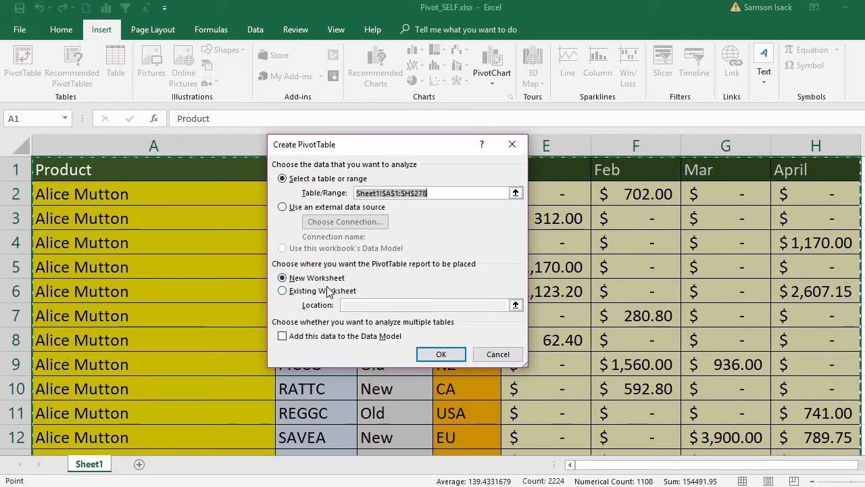
{"action": "left_click", "coordinate": [438, 356]}
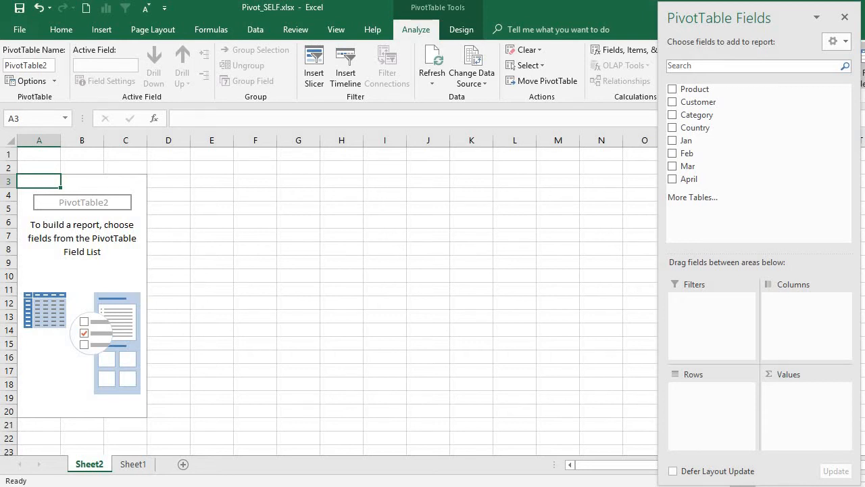
Add Product to the empty PivotTable's rows, with Customer nested below it
{"action": "scroll", "coordinate": [329, 295], "scroll_direction": "up", "scroll_amount": 4}
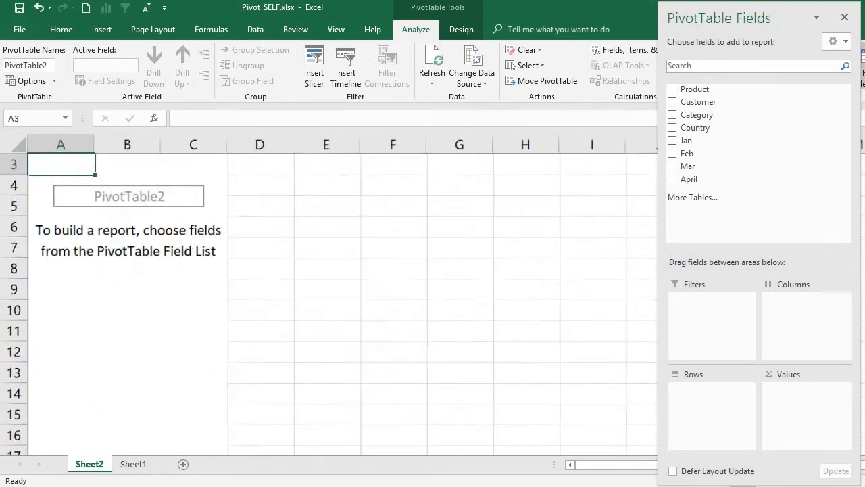
{"action": "scroll", "coordinate": [298, 398], "scroll_direction": "right", "scroll_amount": 2}
{"action": "left_click", "coordinate": [298, 400]}
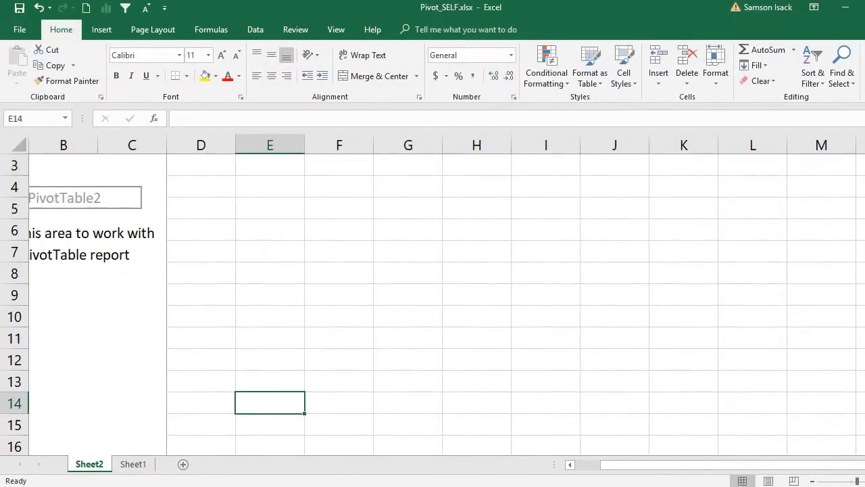
{"action": "left_click", "coordinate": [570, 466]}
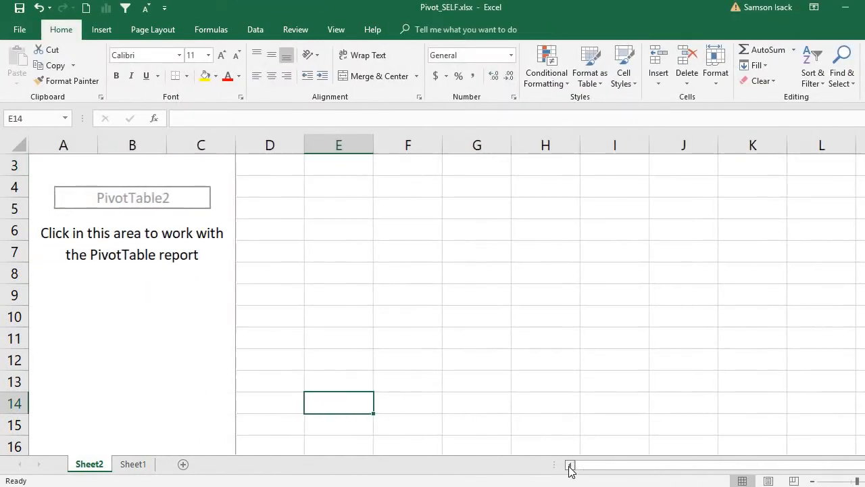
{"action": "left_click", "coordinate": [165, 346]}
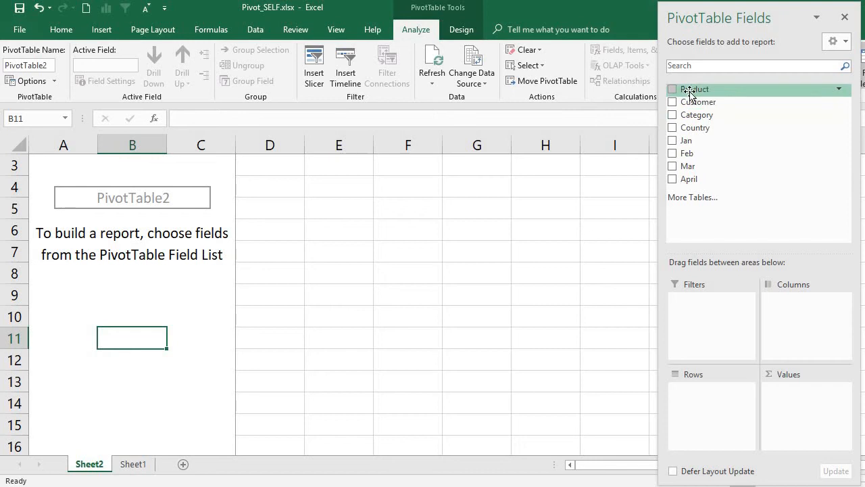
{"action": "left_click_drag", "start_coordinate": [690, 93], "coordinate": [730, 423]}
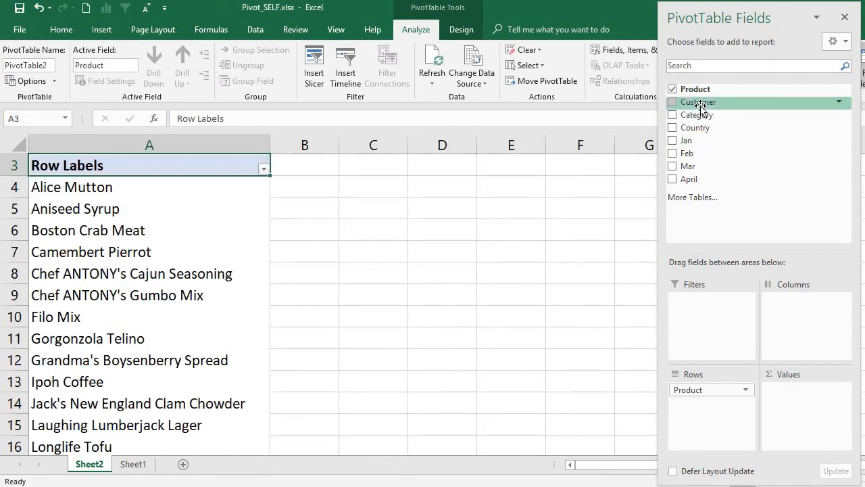
{"action": "left_click_drag", "start_coordinate": [696, 103], "coordinate": [711, 404]}
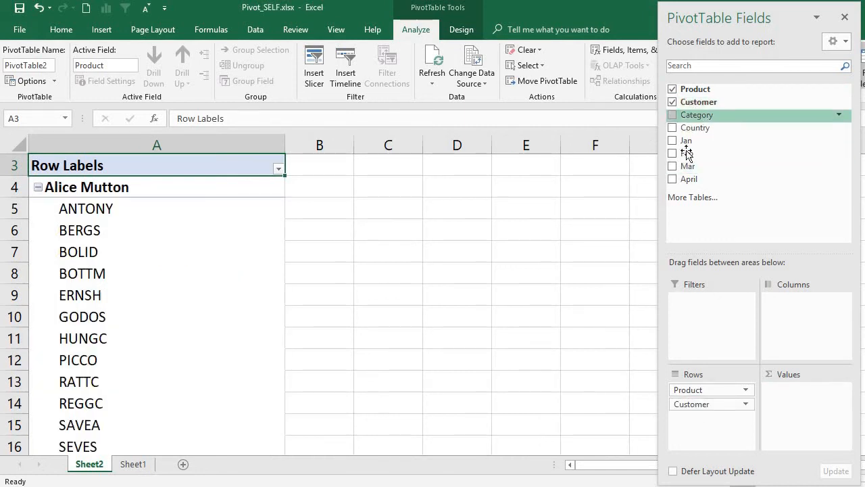
Add Jan, Feb and Mar as summed values of the PivotTable and Category as a column field
{"action": "left_click_drag", "start_coordinate": [684, 141], "coordinate": [810, 404]}
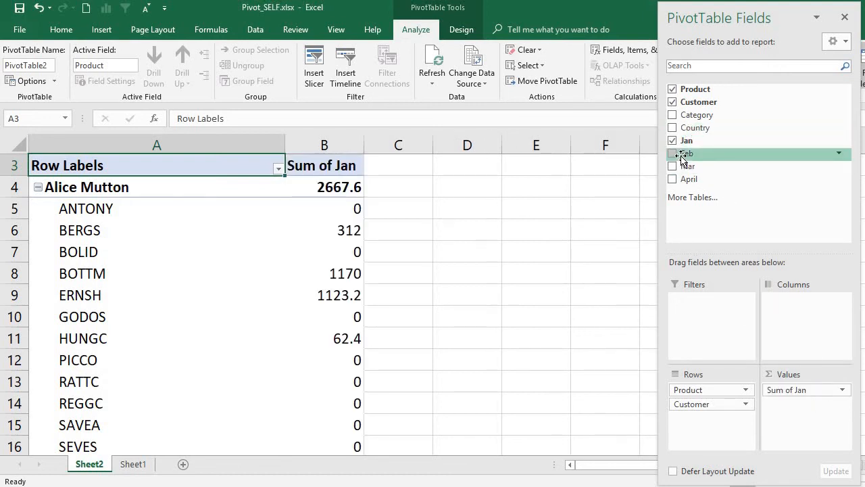
{"action": "left_click_drag", "start_coordinate": [682, 156], "coordinate": [796, 440]}
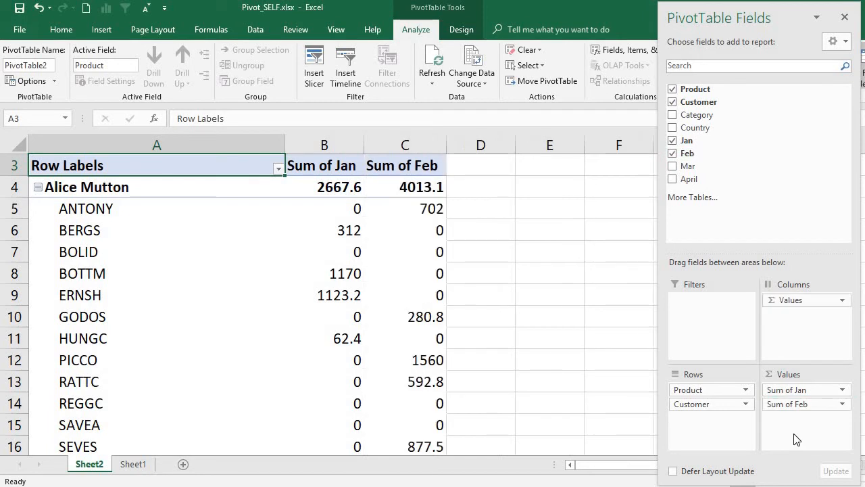
{"action": "left_click_drag", "start_coordinate": [687, 166], "coordinate": [777, 437]}
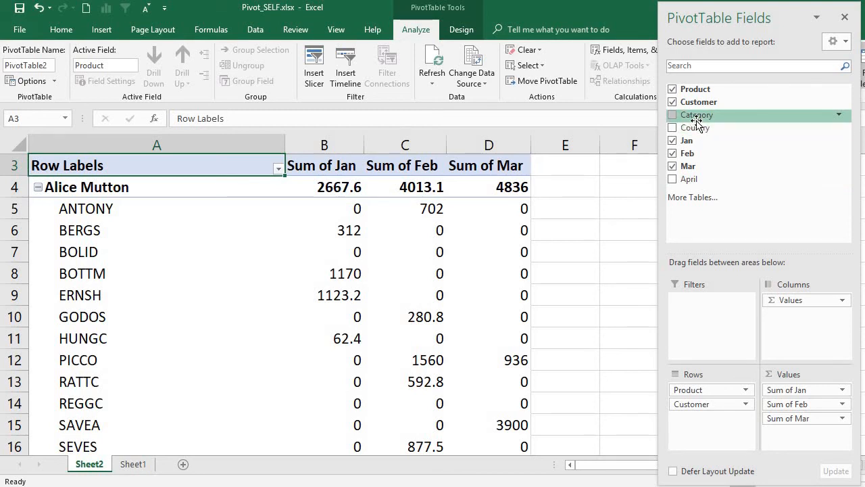
{"action": "left_click_drag", "start_coordinate": [696, 118], "coordinate": [798, 344]}
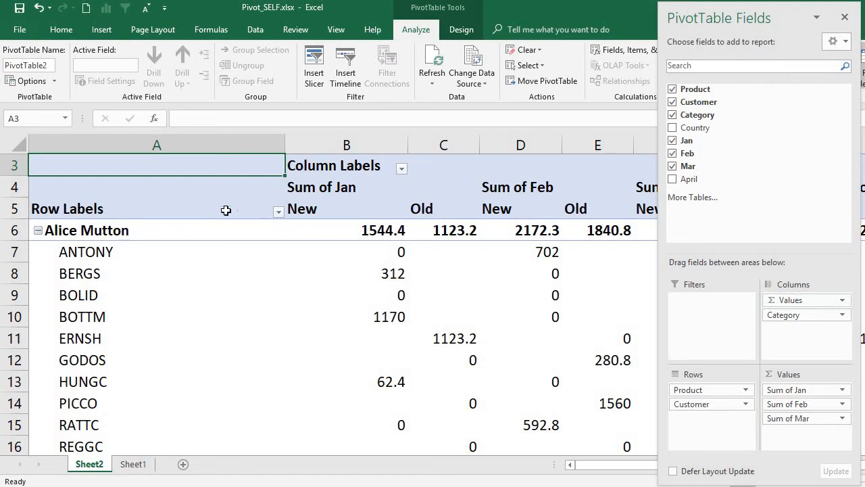
Collapse the entire Product field so that only the product rows are listed
{"action": "right_click", "coordinate": [48, 231]}
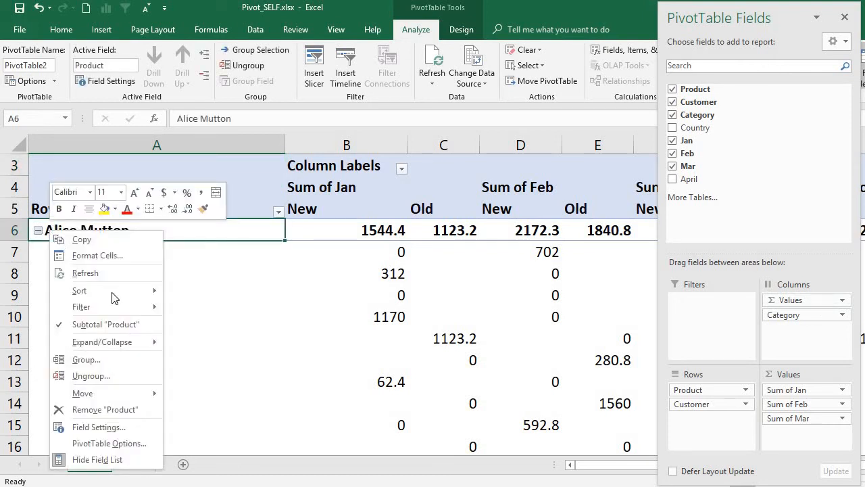
{"action": "mouse_move", "coordinate": [148, 342]}
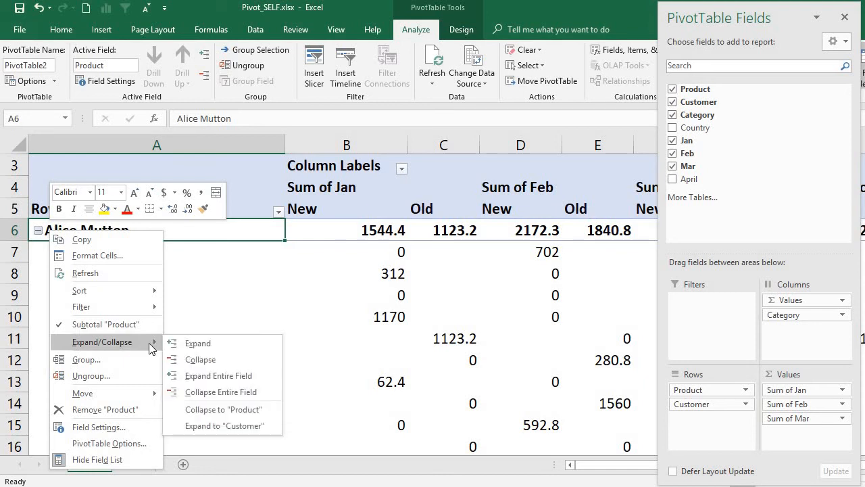
{"action": "left_click", "coordinate": [221, 392]}
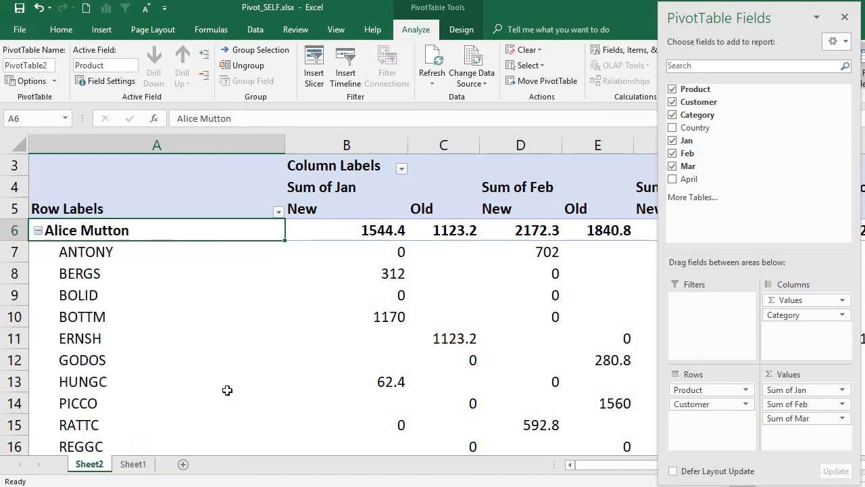
{"action": "left_click", "coordinate": [110, 233]}
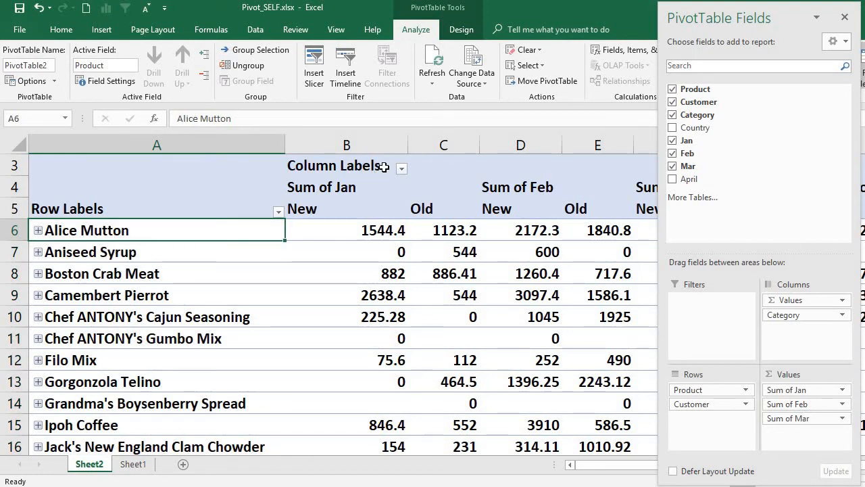
Rename the PivotTable's row labels heading in A5 as PRODUCTS/CUSTOMER
{"action": "left_click", "coordinate": [113, 208]}
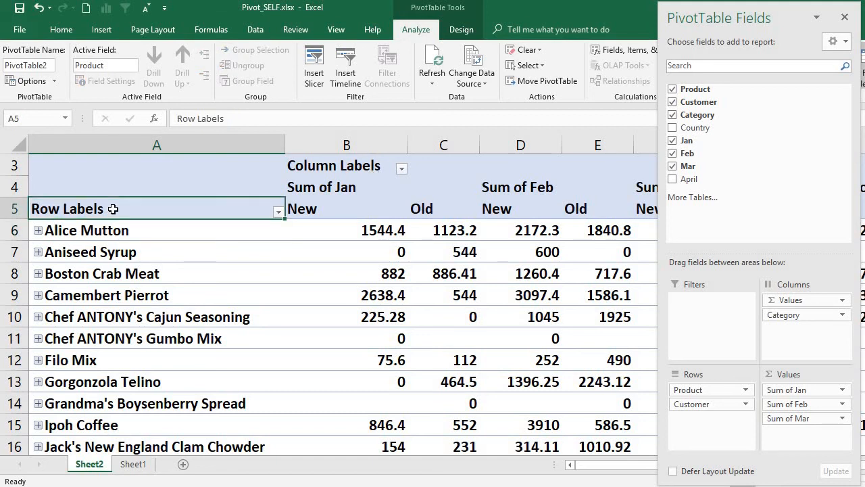
{"action": "type", "text": "PRODUCTS"}
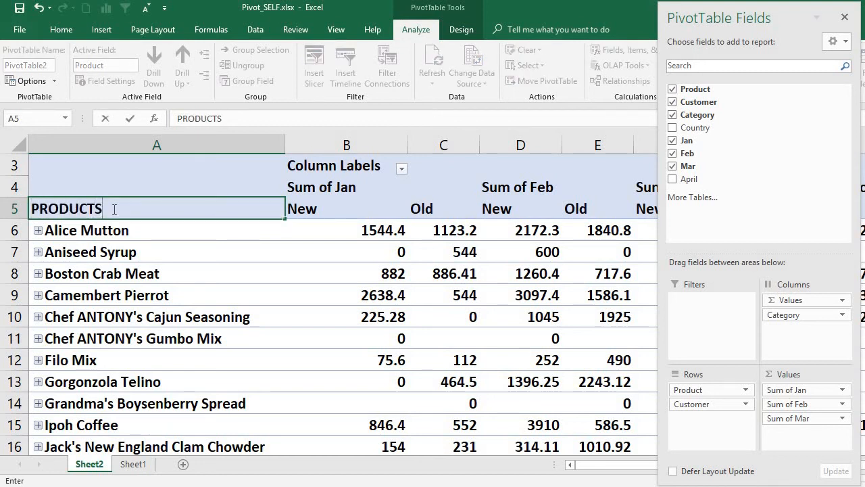
{"action": "type", "text": "/C"}
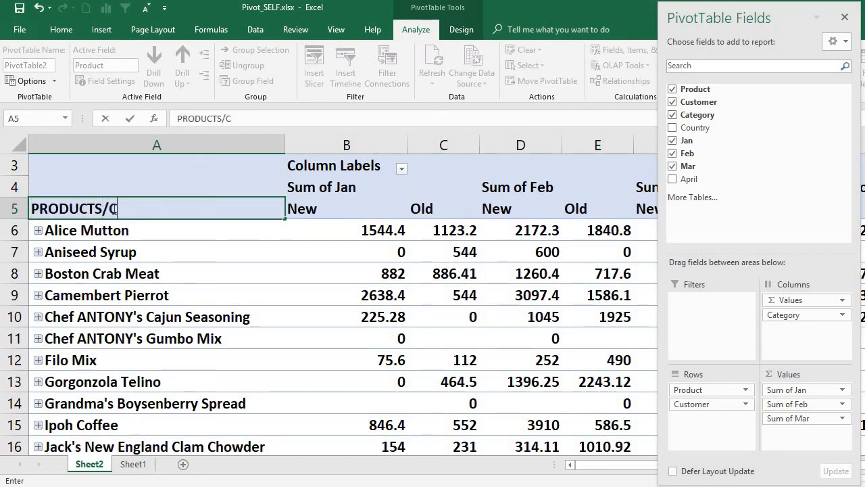
{"action": "type", "text": "USTO"}
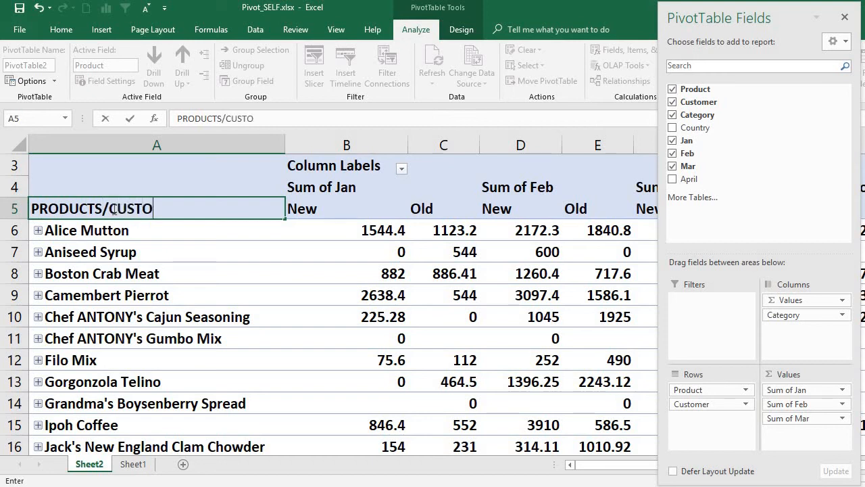
{"action": "type", "text": "MER"}
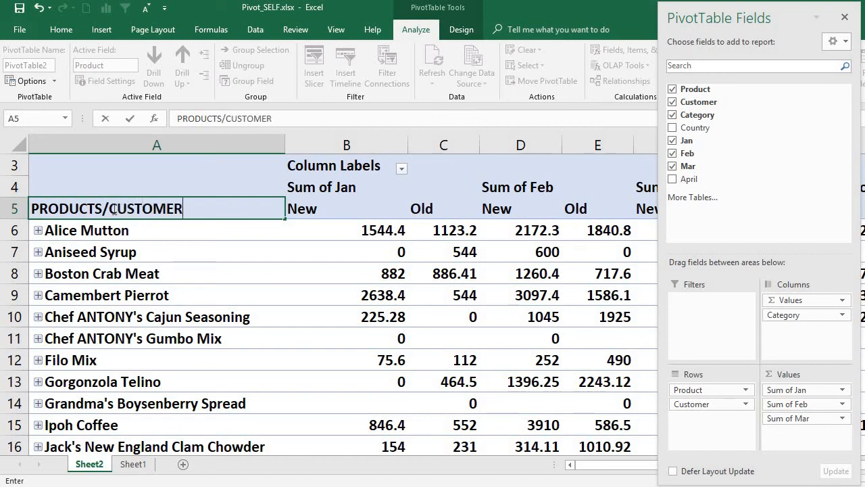
Rename the PivotTable's column labels heading in B3 as CATEGORY
{"action": "left_click", "coordinate": [365, 168]}
{"action": "type", "text": "CATE"}
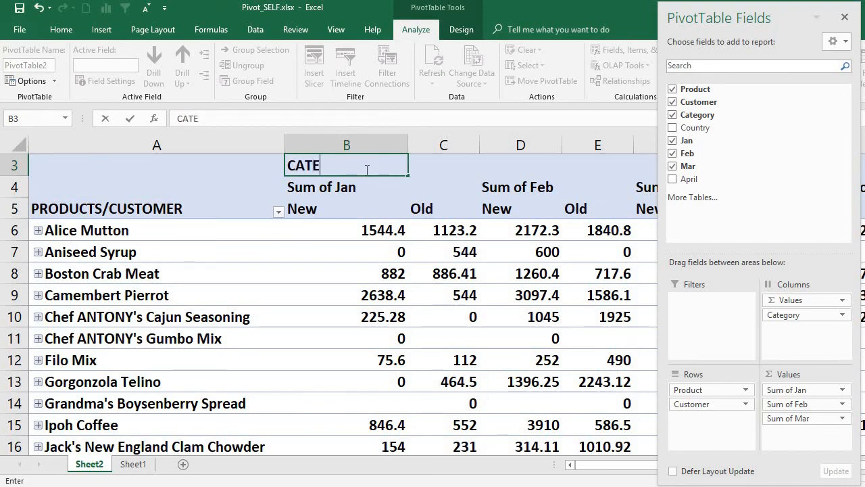
{"action": "type", "text": "GORY"}
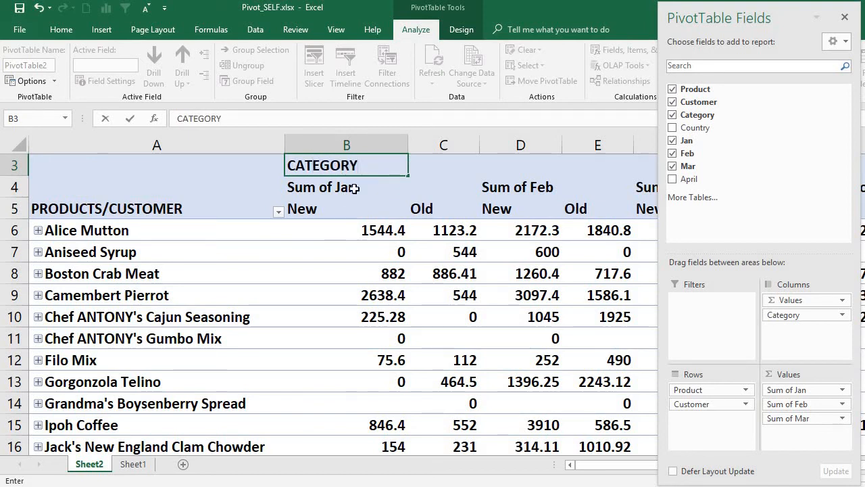
{"action": "left_click", "coordinate": [354, 188]}
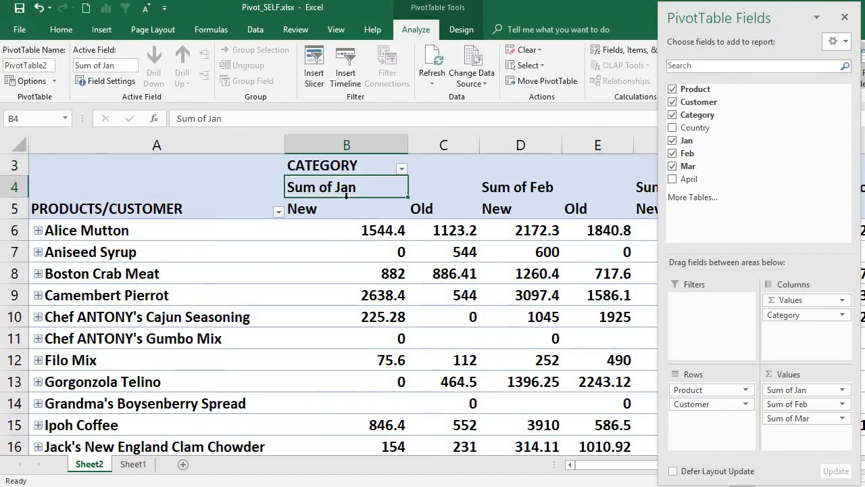
{"action": "left_click", "coordinate": [342, 165]}
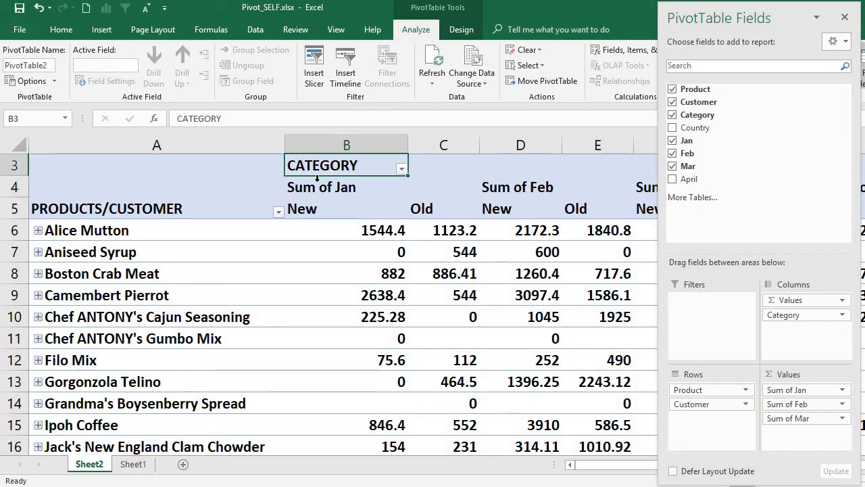
{"action": "left_click", "coordinate": [315, 187]}
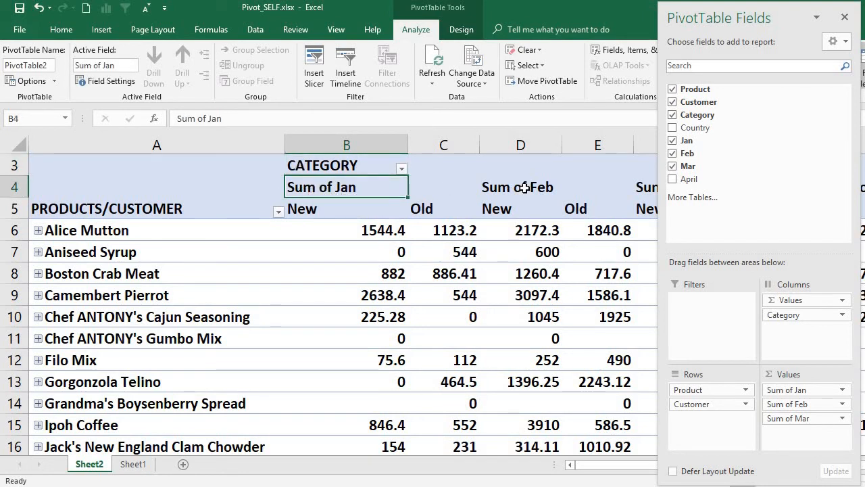
{"action": "left_click", "coordinate": [345, 199]}
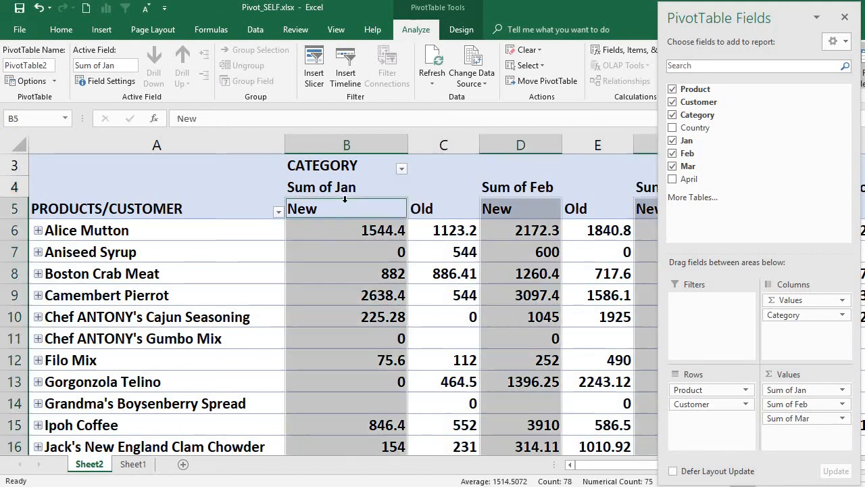
{"action": "left_click", "coordinate": [351, 191]}
{"action": "right_click", "coordinate": [351, 190]}
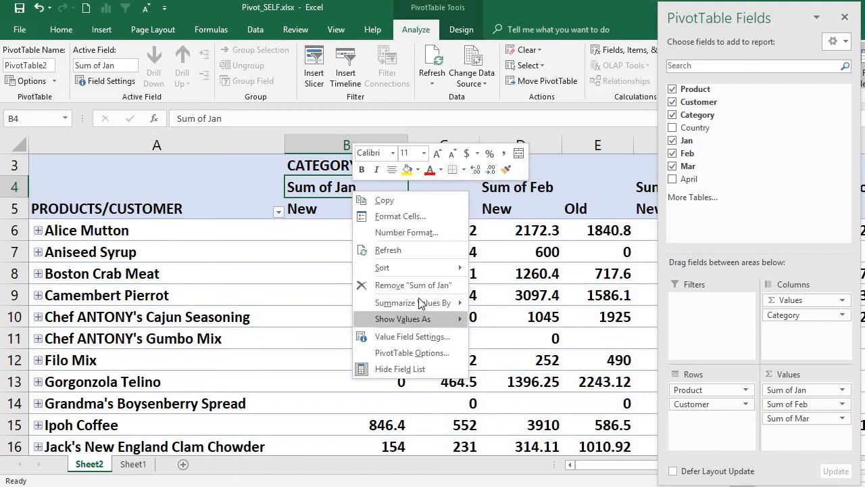
Try to collapse the entire Category field from the New heading under Sum of Jan
{"action": "left_click", "coordinate": [334, 210]}
{"action": "left_click", "coordinate": [333, 208]}
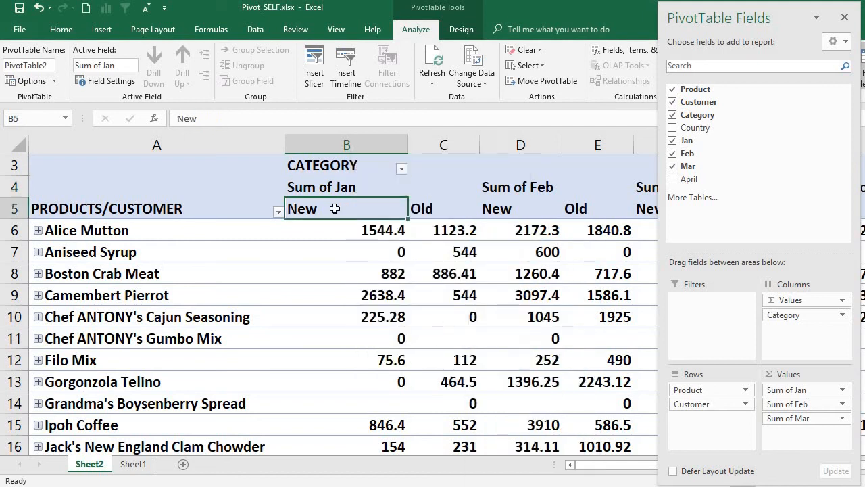
{"action": "right_click", "coordinate": [335, 208]}
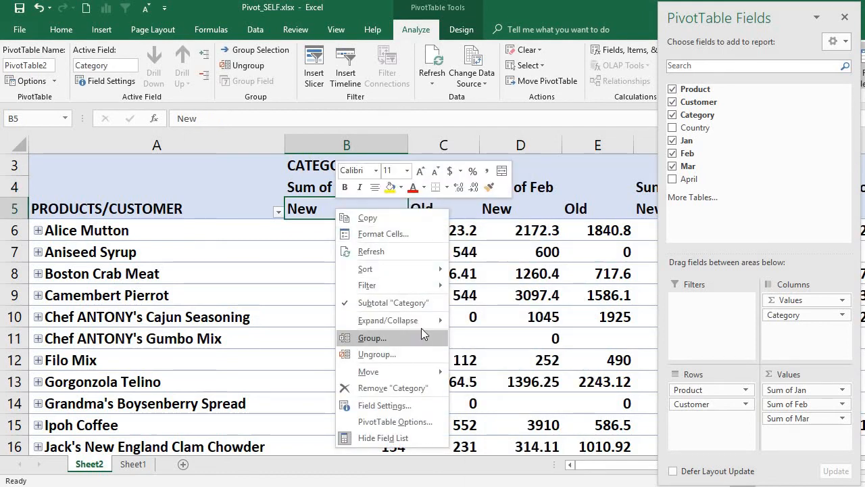
{"action": "mouse_move", "coordinate": [425, 323]}
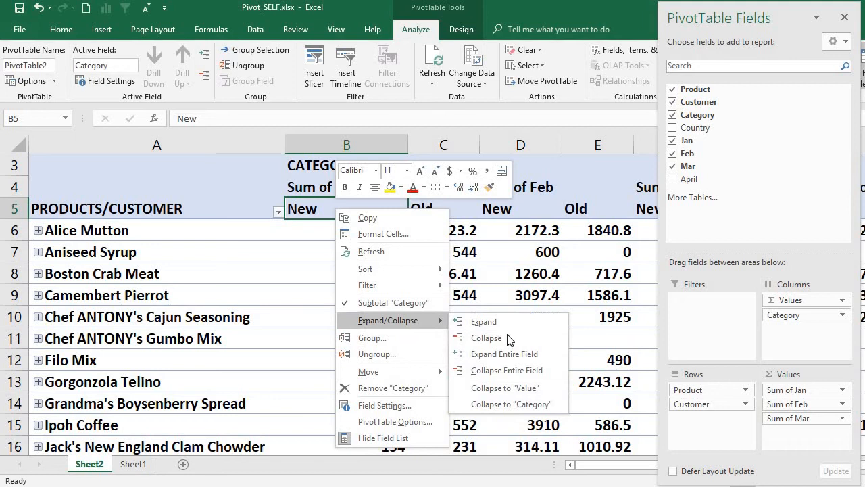
{"action": "left_click", "coordinate": [511, 369]}
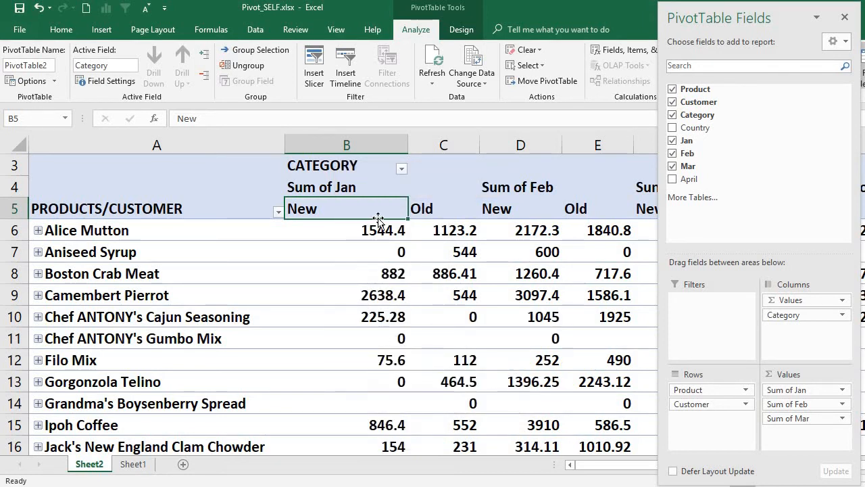
{"action": "left_click", "coordinate": [371, 191]}
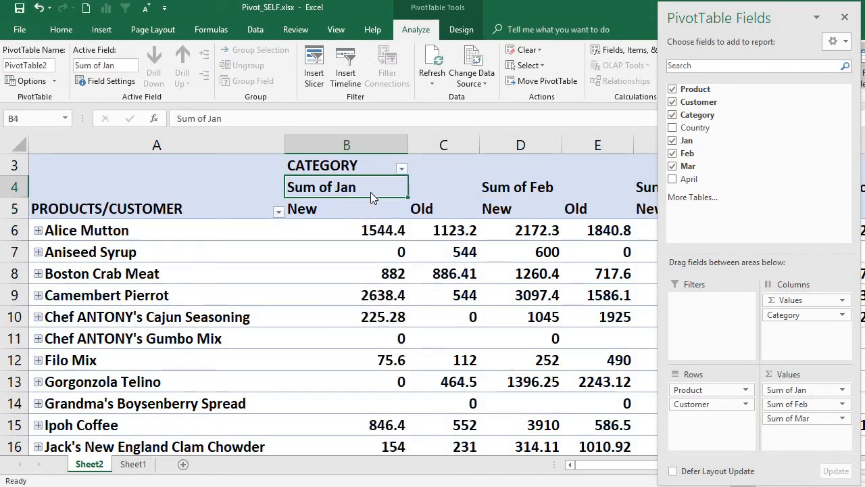
{"action": "right_click", "coordinate": [370, 192]}
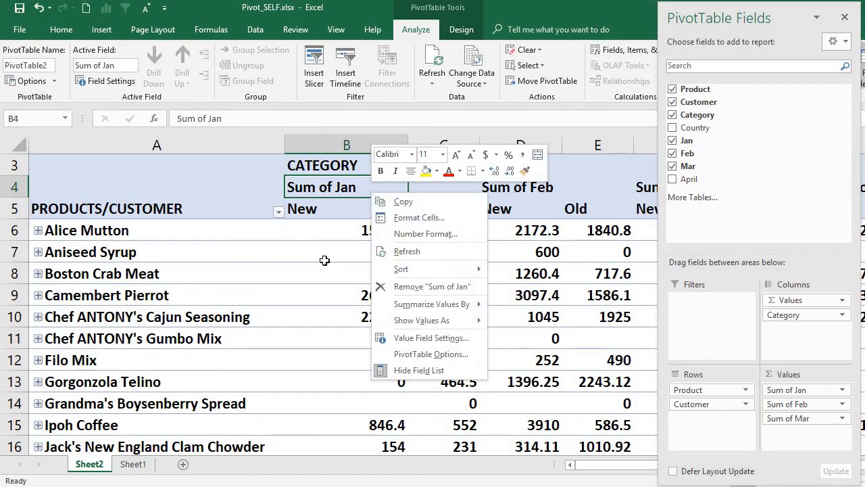
{"action": "key", "text": "Escape"}
{"action": "left_click", "coordinate": [362, 215]}
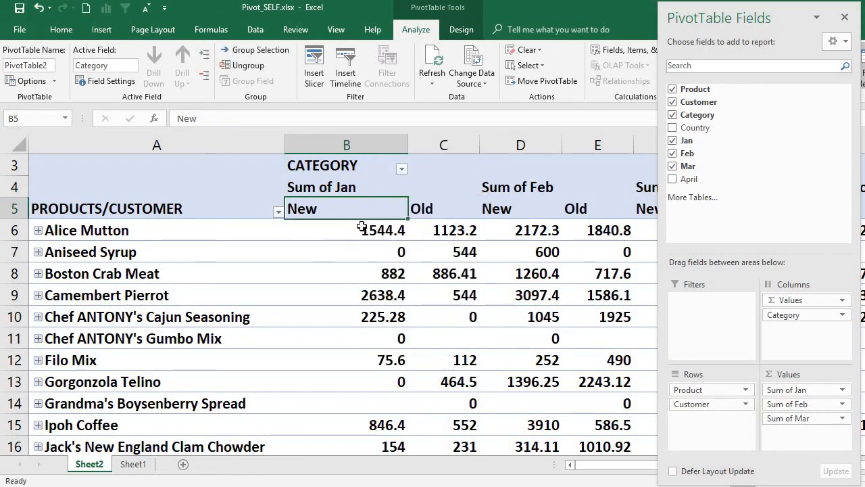
{"action": "left_click", "coordinate": [364, 232]}
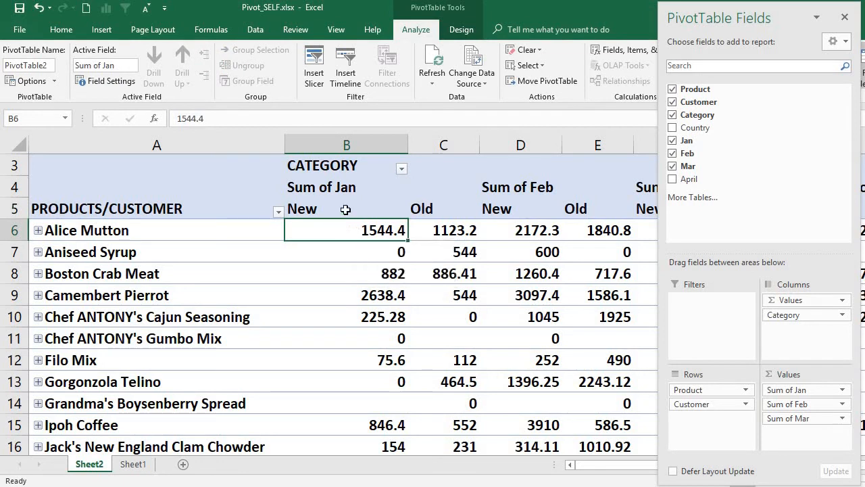
{"action": "left_click", "coordinate": [344, 206]}
Narrow column B of the PivotTable so it fits its headings and values more closely
{"action": "left_click", "coordinate": [436, 210]}
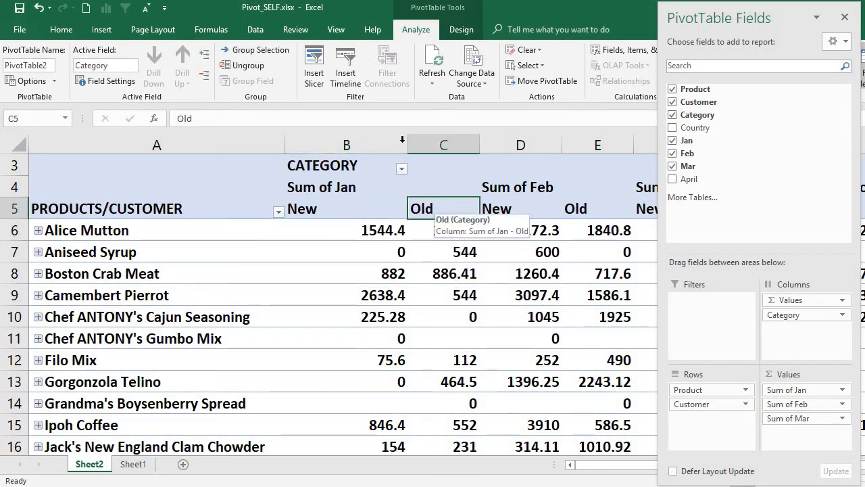
{"action": "left_click_drag", "start_coordinate": [409, 141], "coordinate": [382, 142]}
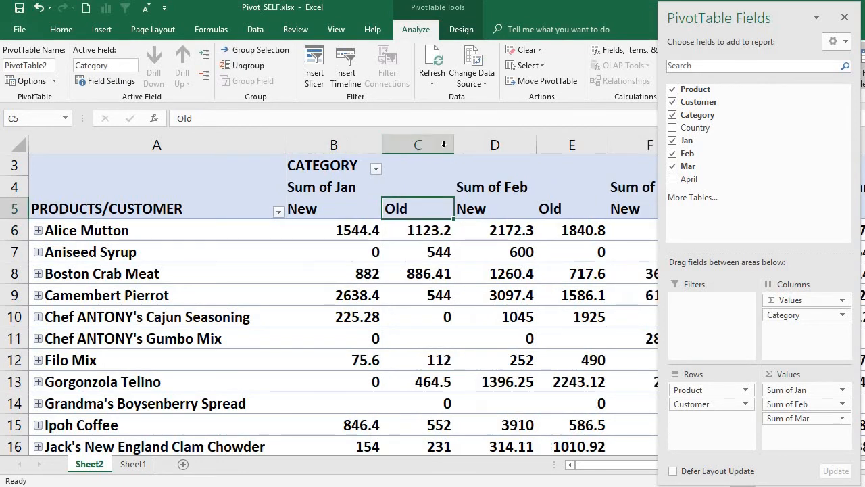
{"action": "left_click_drag", "start_coordinate": [454, 144], "coordinate": [454, 144]}
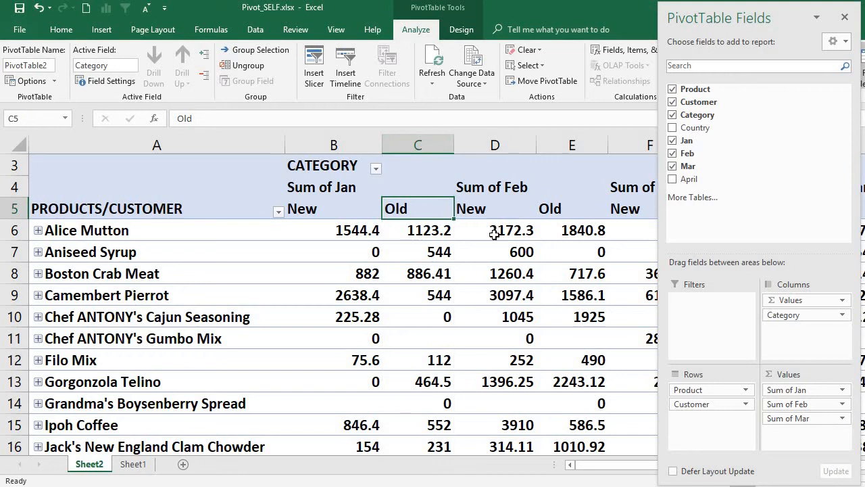
{"action": "left_click", "coordinate": [498, 186]}
{"action": "left_click", "coordinate": [356, 229]}
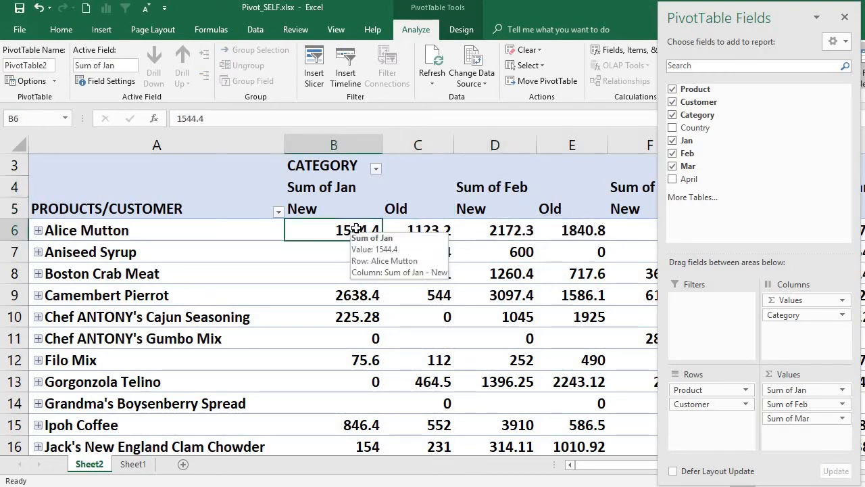
{"action": "right_click", "coordinate": [357, 230]}
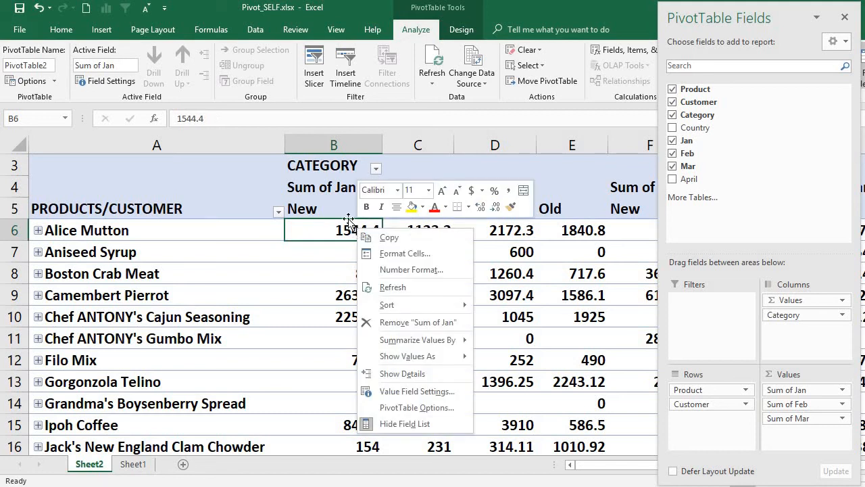
{"action": "key", "text": "Escape"}
Try once more to collapse the entire Category field from the New heading in B5
{"action": "left_click", "coordinate": [347, 211]}
{"action": "right_click", "coordinate": [347, 211]}
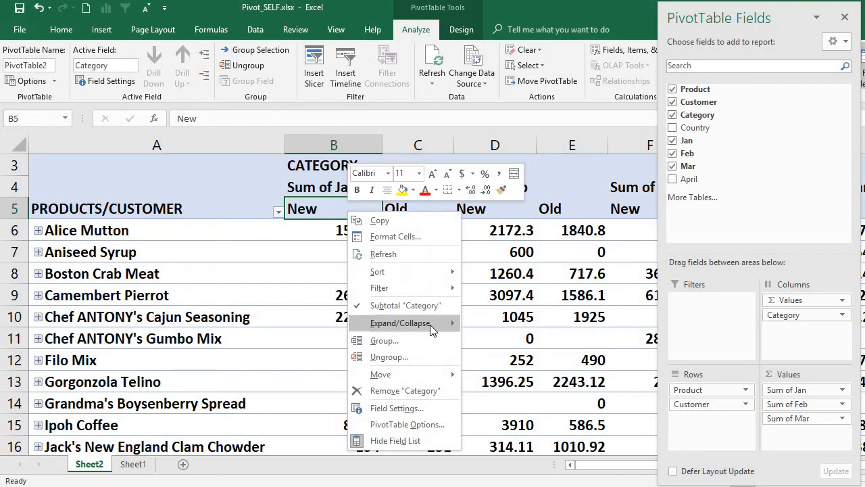
{"action": "mouse_move", "coordinate": [430, 325]}
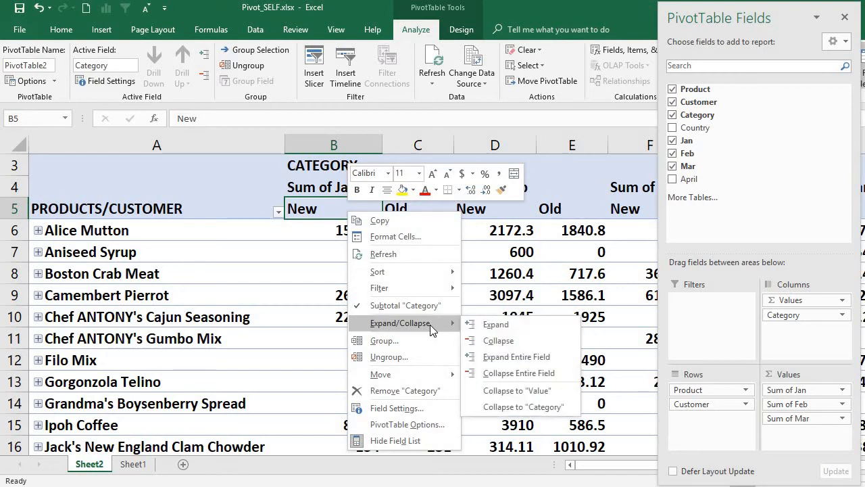
{"action": "left_click", "coordinate": [521, 374]}
{"action": "left_click", "coordinate": [355, 193]}
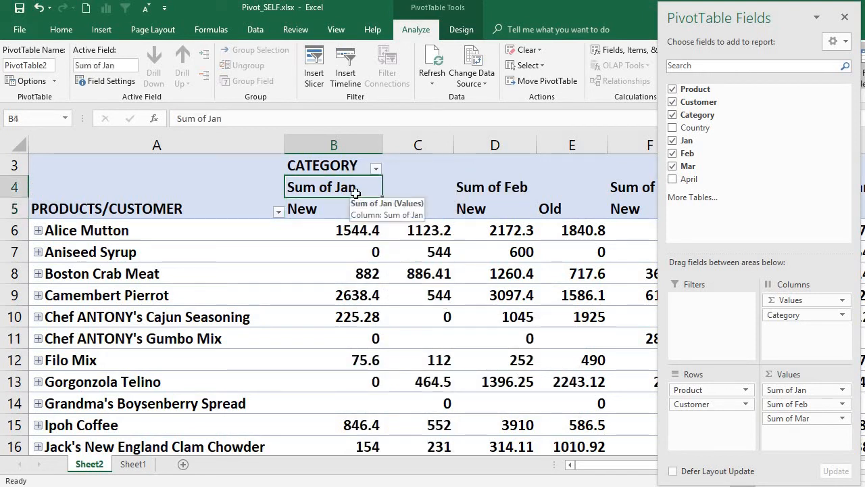
{"action": "right_click", "coordinate": [356, 193]}
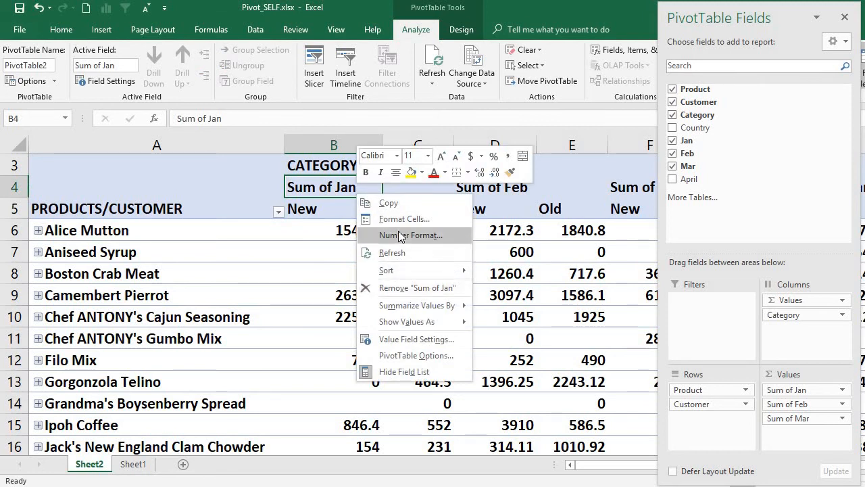
{"action": "key", "text": "Escape"}
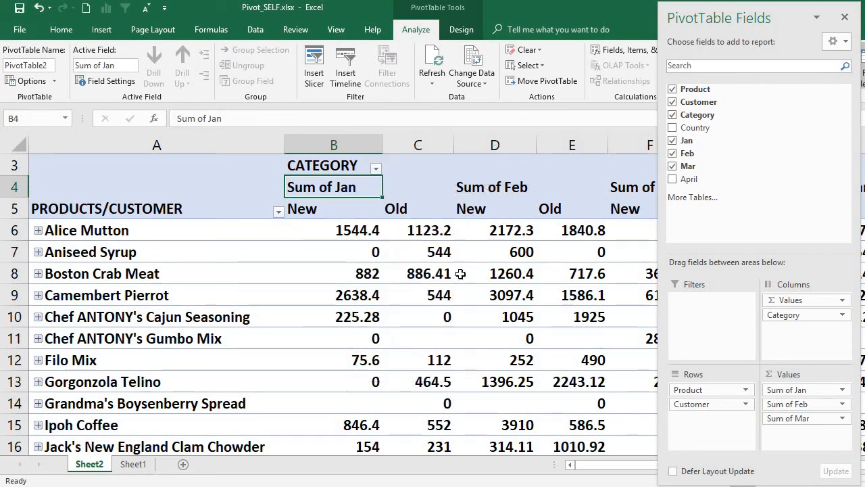
{"action": "mouse_move", "coordinate": [437, 272]}
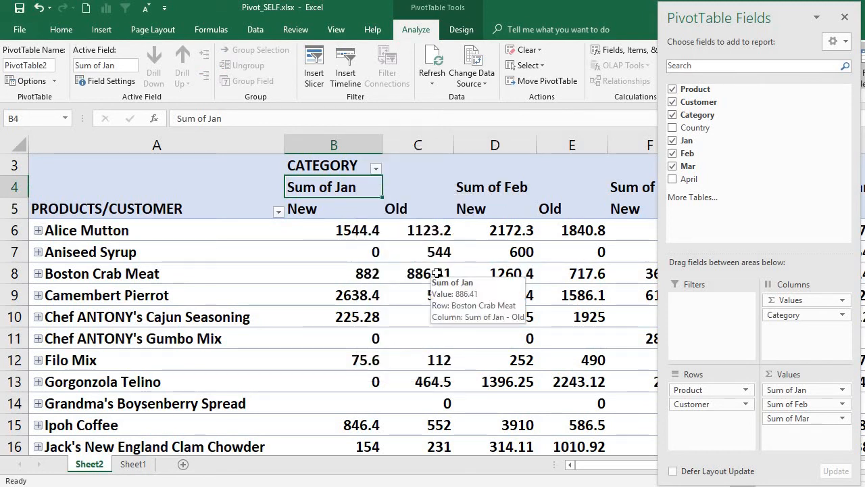
{"action": "left_click", "coordinate": [346, 227]}
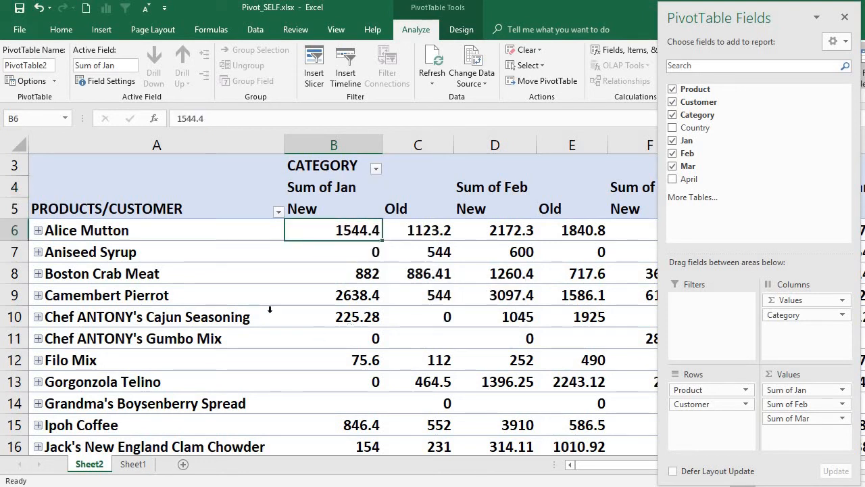
{"action": "mouse_move", "coordinate": [493, 298]}
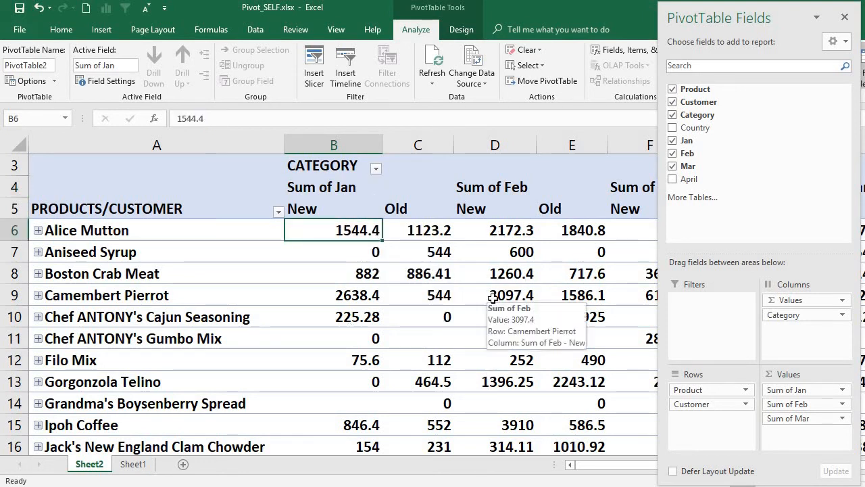
Hide the PivotTable field list and select cell G9, the Old value of Sum of Mar for Camembert Pierrot
{"action": "left_click", "coordinate": [848, 19]}
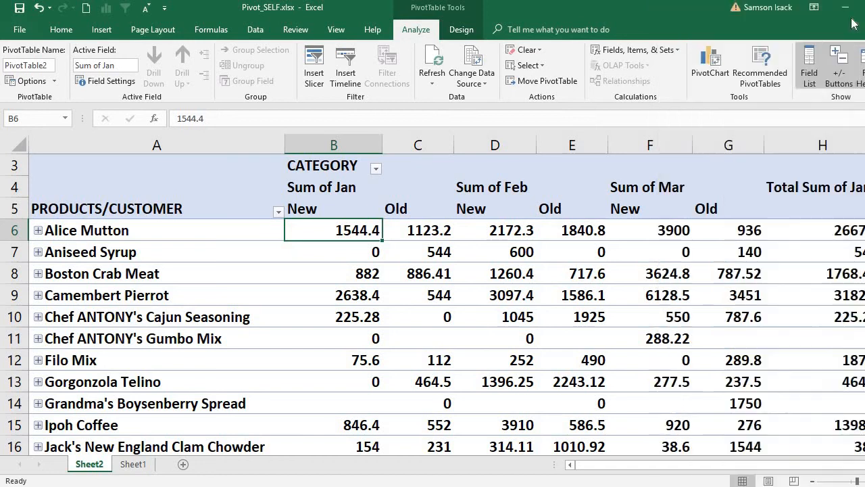
{"action": "left_click", "coordinate": [698, 293]}
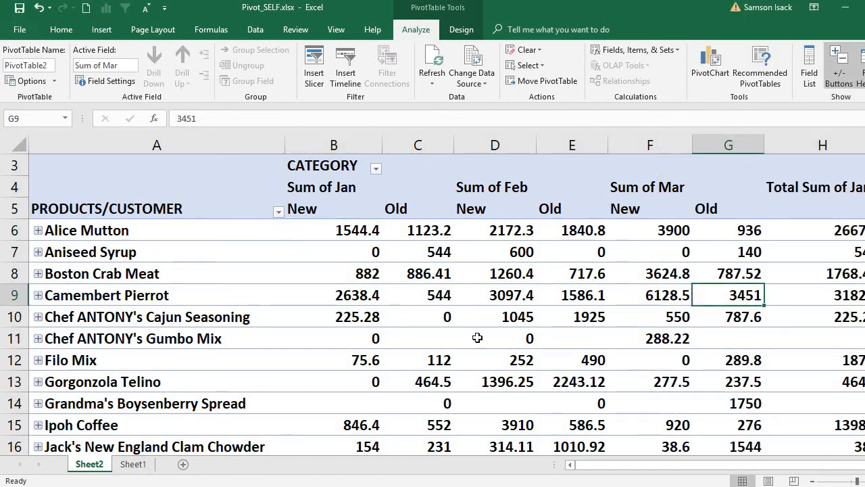
{"action": "mouse_move", "coordinate": [377, 381]}
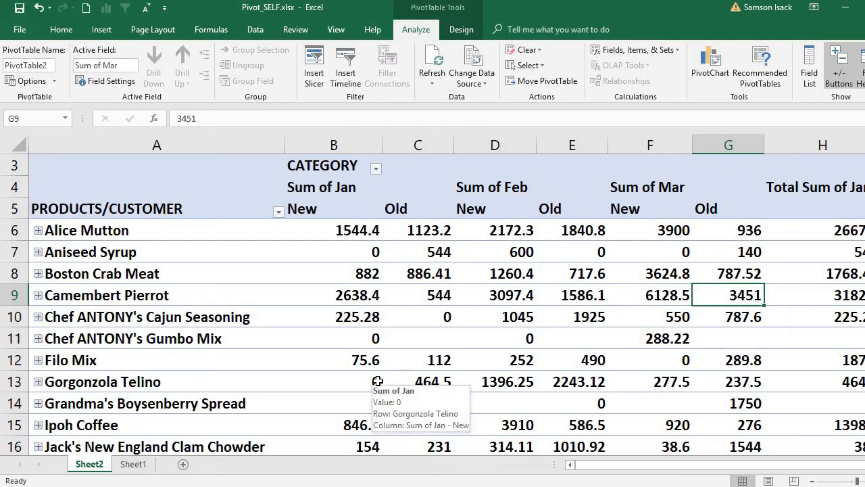
{"action": "mouse_move", "coordinate": [291, 409]}
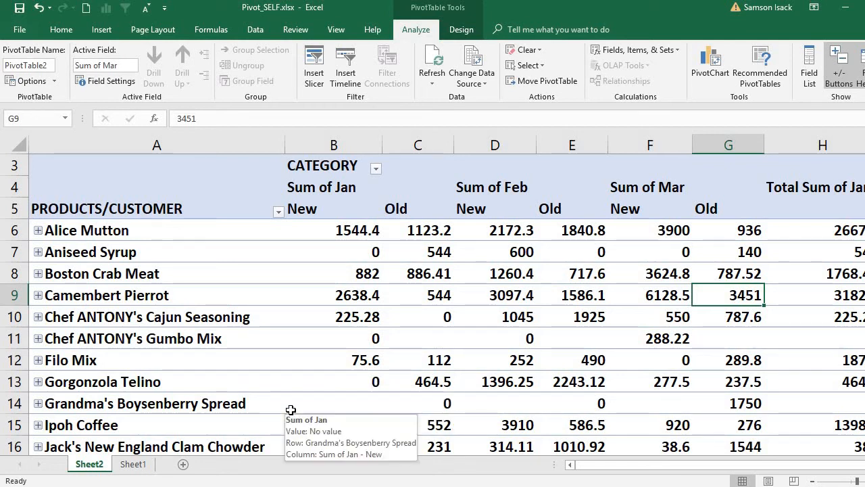
Permanently delete the source data worksheet Sheet1, leaving the PivotTable on Sheet2
{"action": "right_click", "coordinate": [100, 463]}
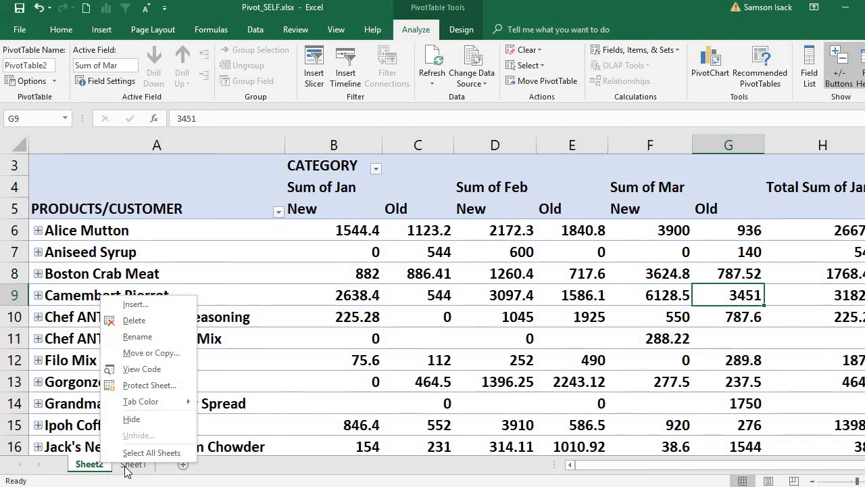
{"action": "left_click", "coordinate": [125, 467]}
{"action": "left_click", "coordinate": [125, 468]}
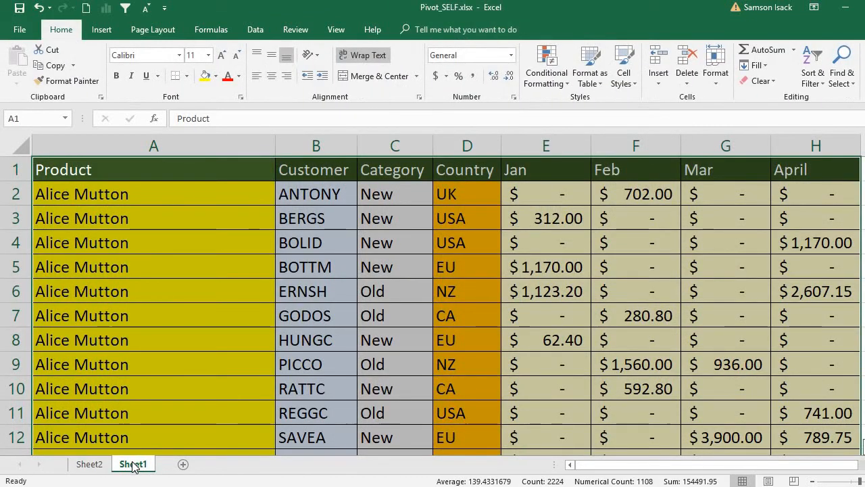
{"action": "right_click", "coordinate": [134, 465]}
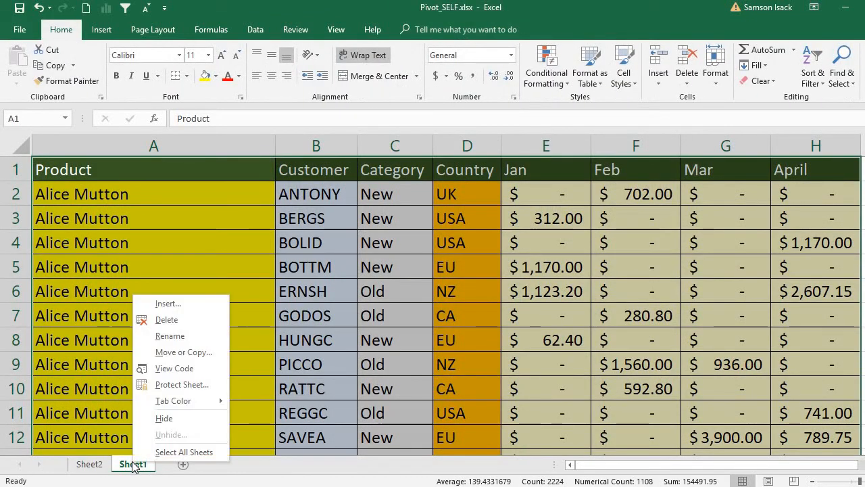
{"action": "left_click", "coordinate": [194, 318]}
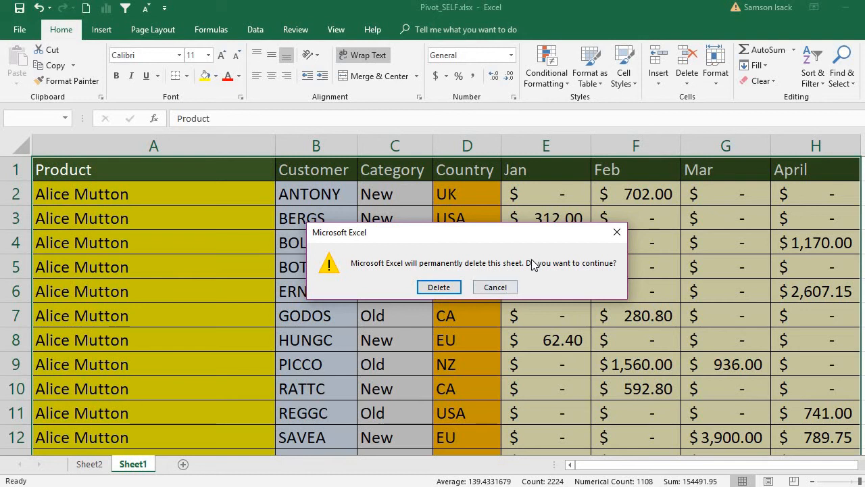
{"action": "left_click", "coordinate": [439, 287]}
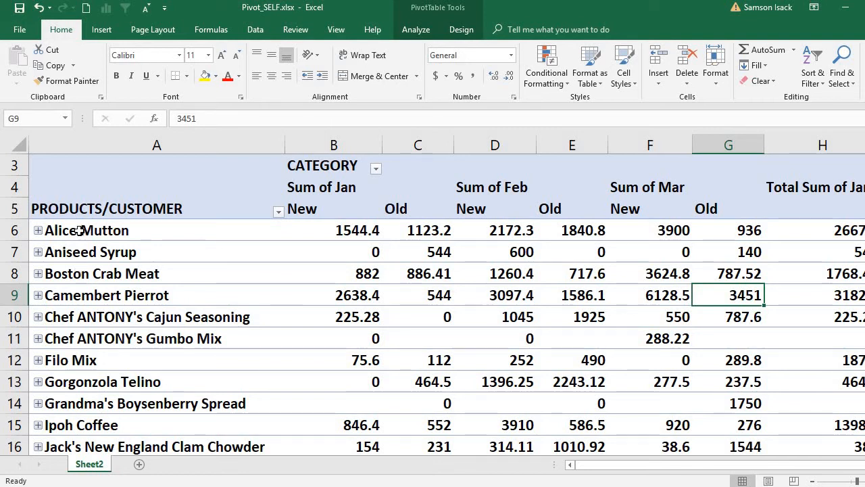
Close the Pivot_SELF.xlsx workbook, reopen it from the recent files and maximize its window
{"action": "left_click", "coordinate": [19, 30]}
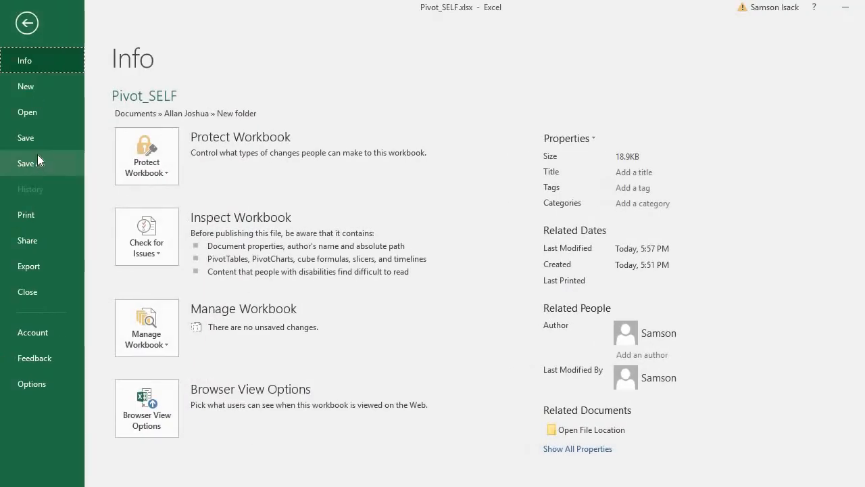
{"action": "left_click", "coordinate": [61, 294]}
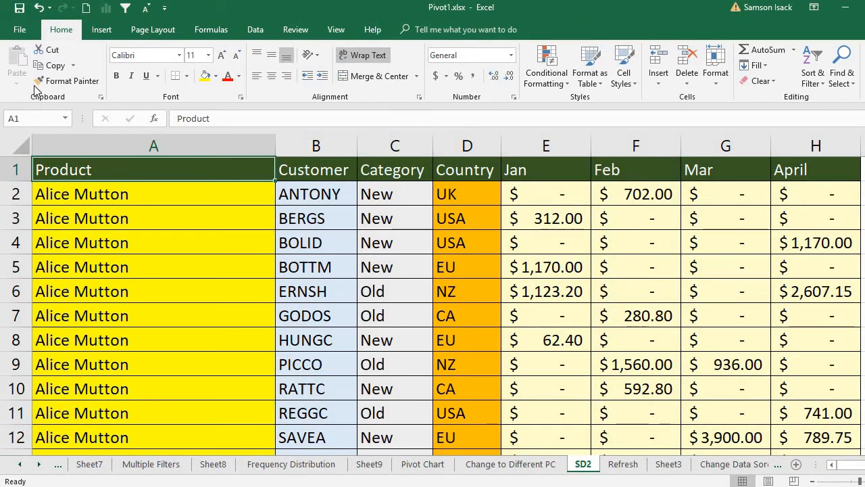
{"action": "left_click", "coordinate": [22, 34]}
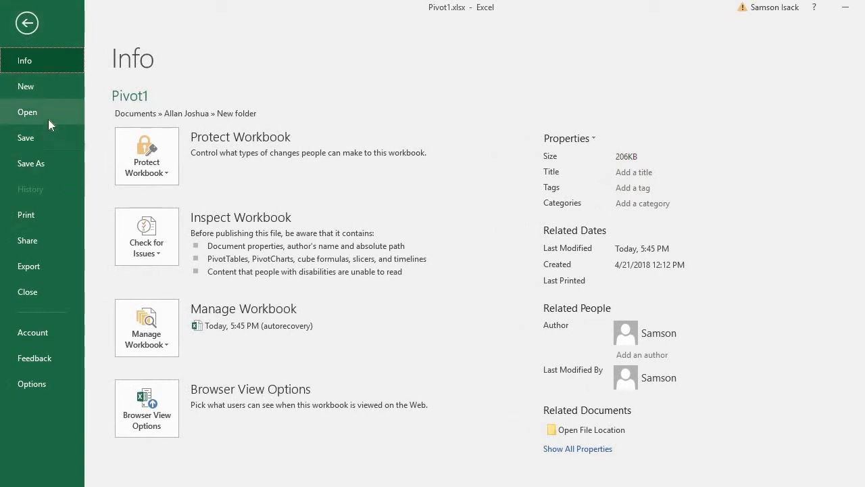
{"action": "left_click", "coordinate": [48, 119]}
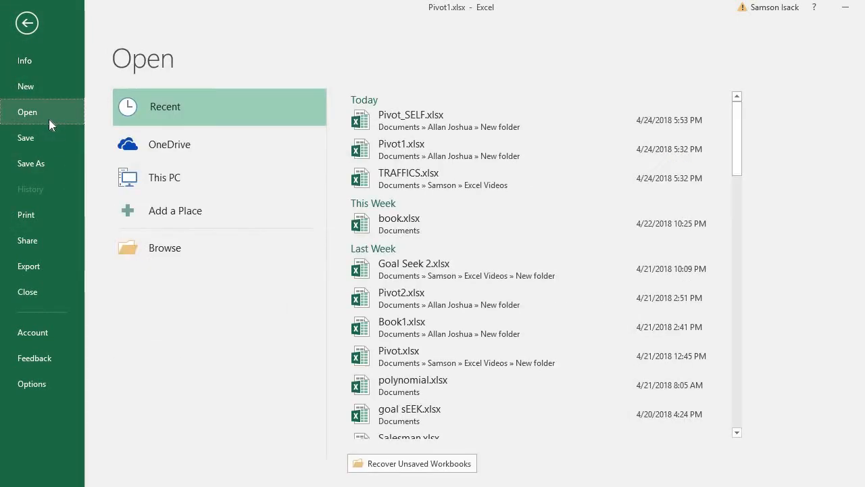
{"action": "left_click", "coordinate": [395, 119]}
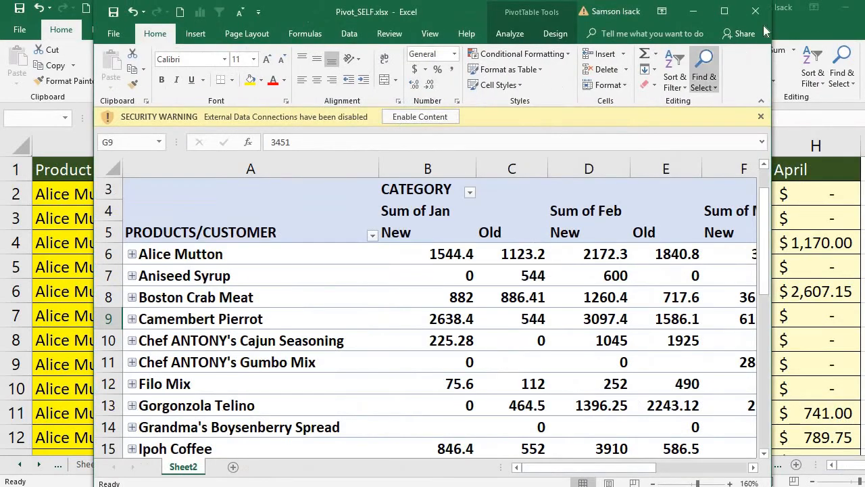
{"action": "left_click", "coordinate": [724, 11]}
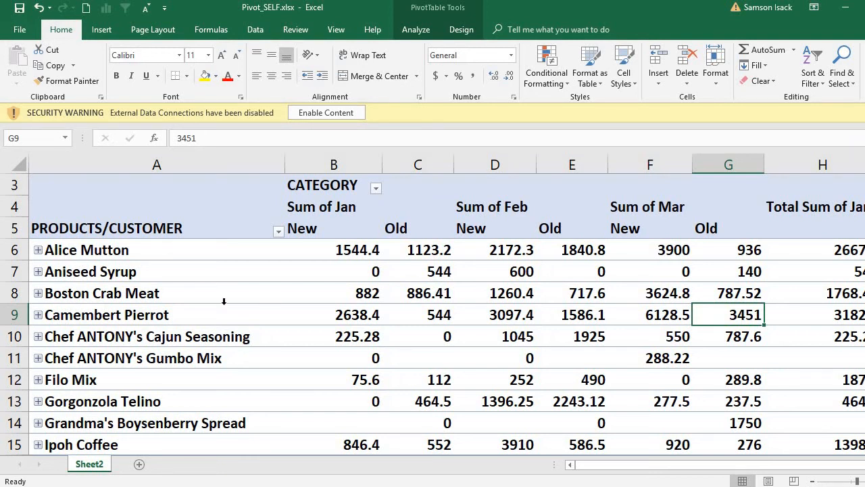
Expand Alice Mutton in the PivotTable to view its customer rows and collapse it again
{"action": "left_click", "coordinate": [38, 250]}
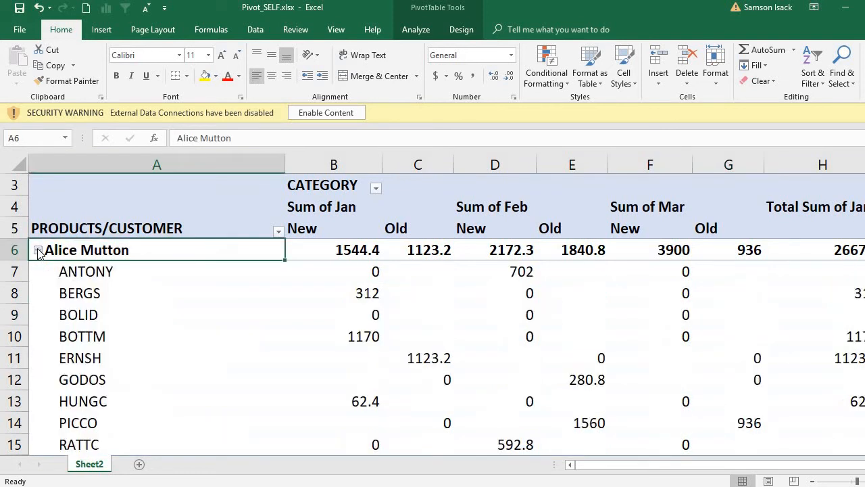
{"action": "left_click", "coordinate": [106, 323]}
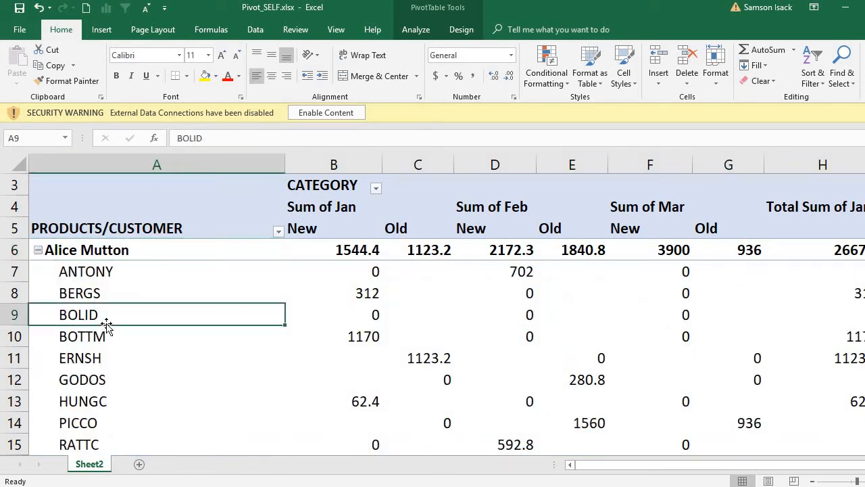
{"action": "left_click", "coordinate": [38, 250]}
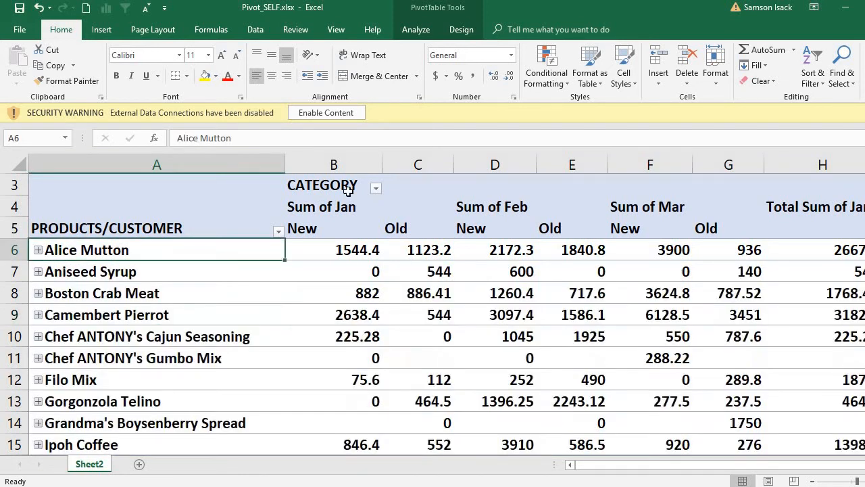
Examine the New and Old values of the monthly sums, including the New columns across all months
{"action": "left_click", "coordinate": [358, 225]}
{"action": "left_click", "coordinate": [363, 257]}
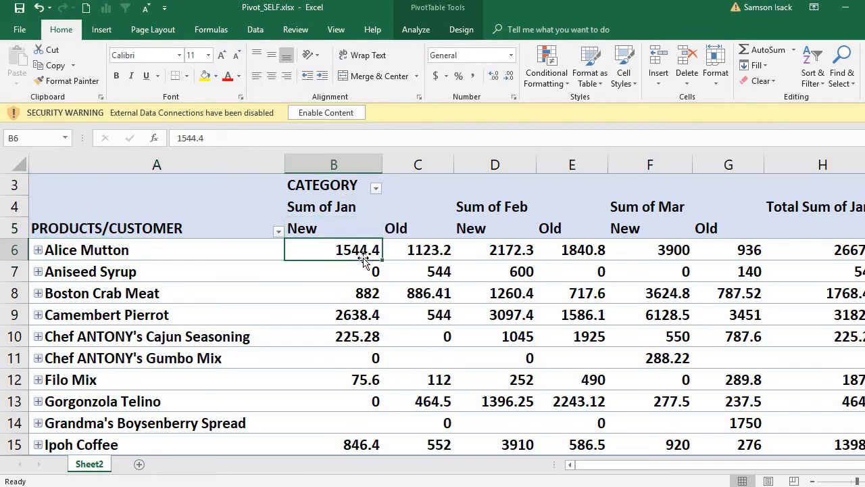
{"action": "left_click", "coordinate": [518, 221]}
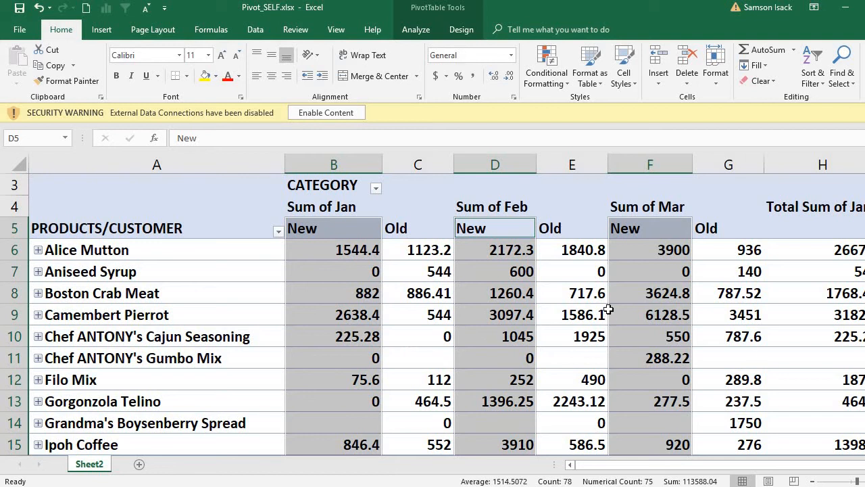
{"action": "mouse_move", "coordinate": [608, 309]}
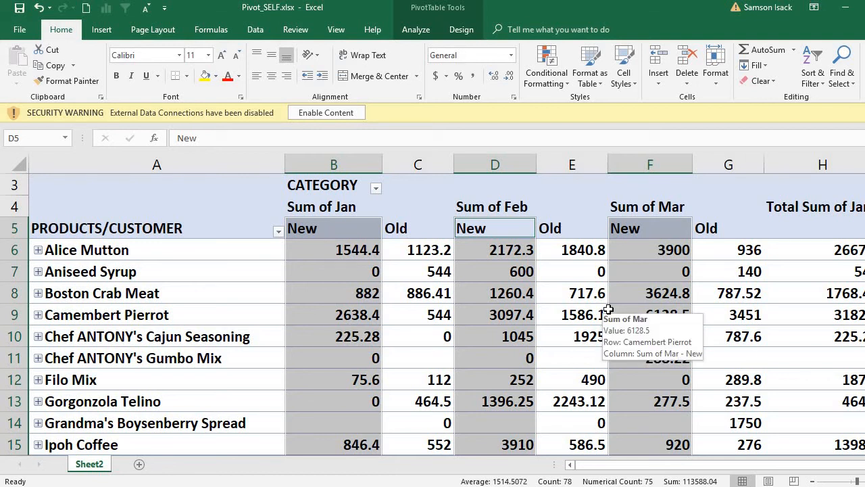
{"action": "left_click", "coordinate": [585, 337]}
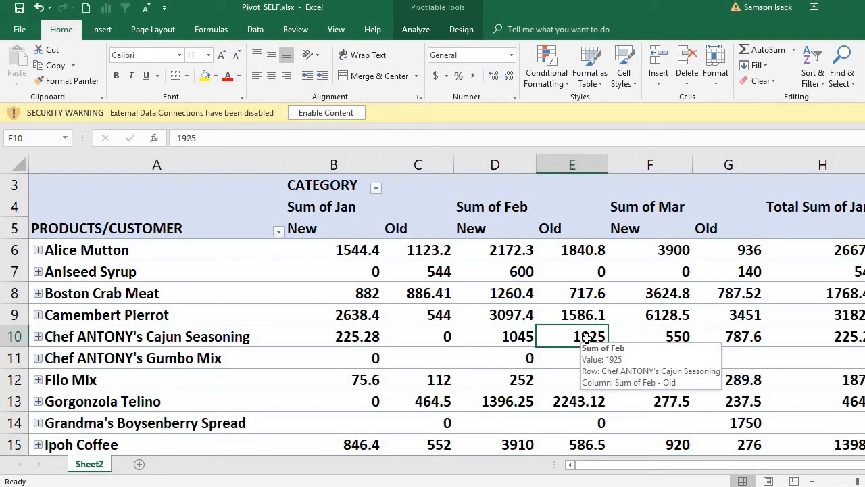
{"action": "left_click", "coordinate": [334, 255]}
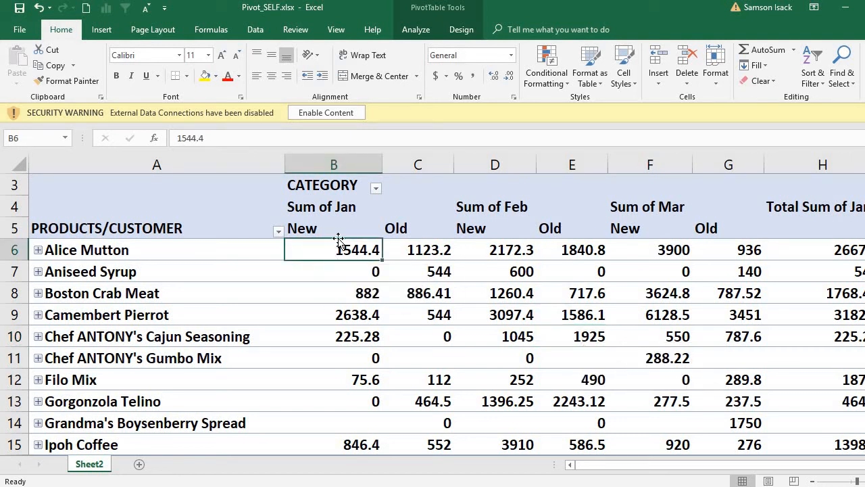
{"action": "right_click", "coordinate": [340, 249]}
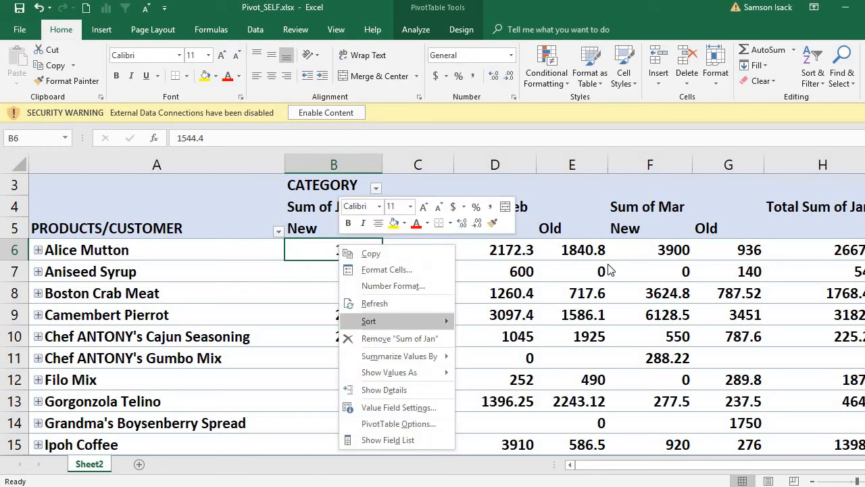
{"action": "mouse_move", "coordinate": [369, 321]}
{"action": "left_click", "coordinate": [637, 209]}
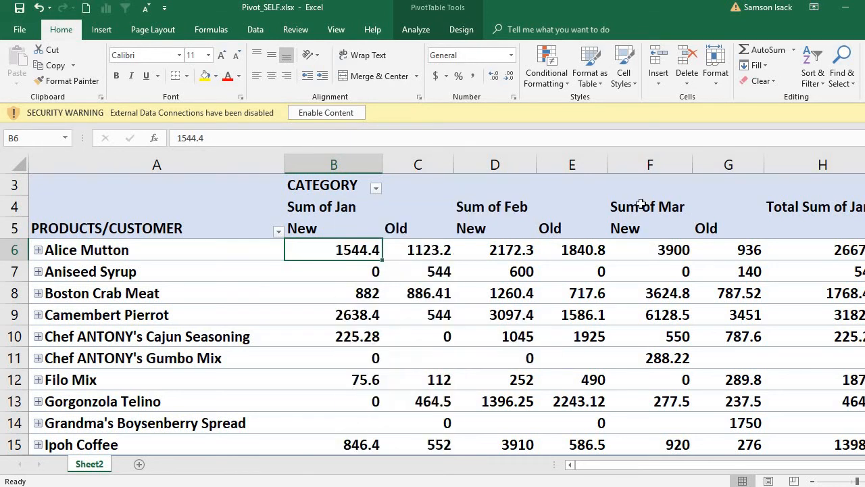
Show the PivotTable field list, add the April field to the Values area and hide the list again
{"action": "left_click", "coordinate": [635, 207]}
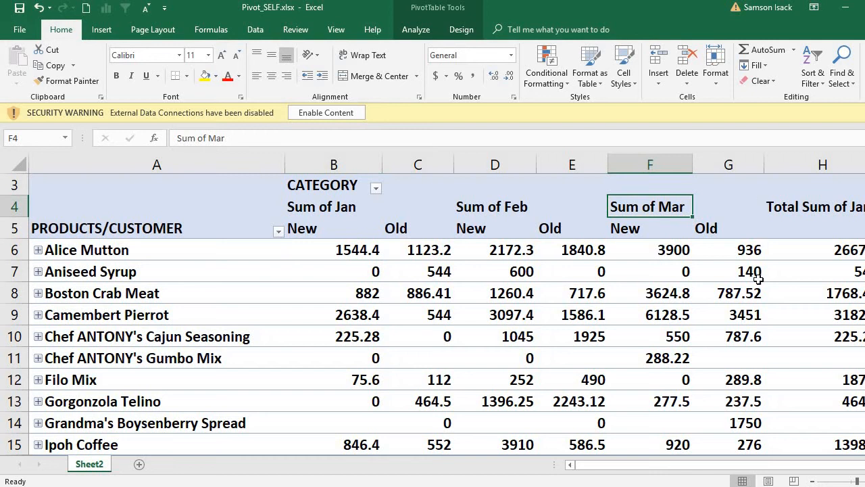
{"action": "left_click", "coordinate": [215, 250]}
{"action": "right_click", "coordinate": [215, 251]}
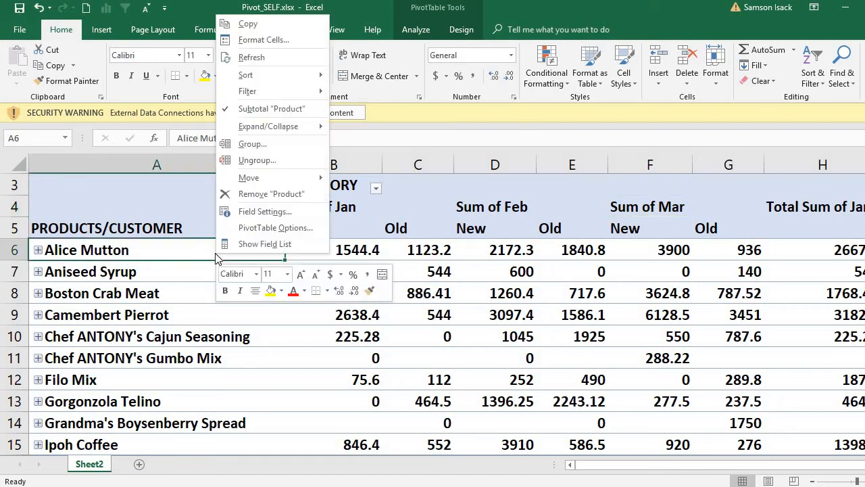
{"action": "left_click", "coordinate": [295, 243]}
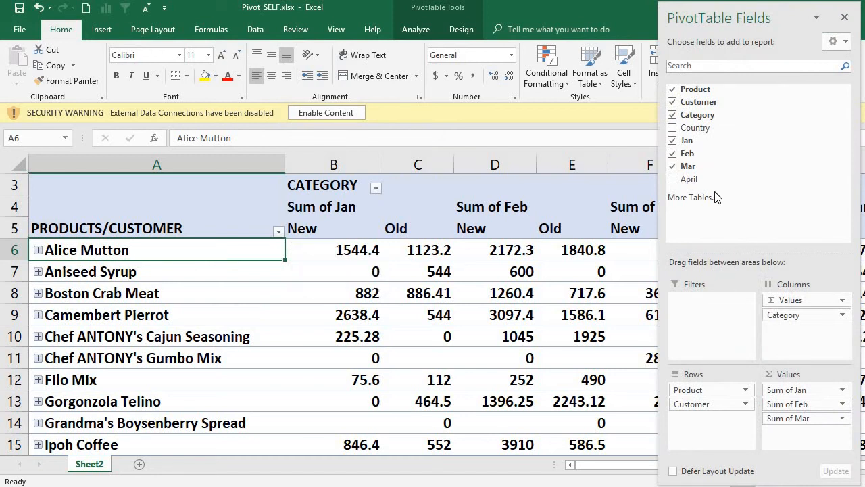
{"action": "left_click_drag", "start_coordinate": [683, 182], "coordinate": [785, 432]}
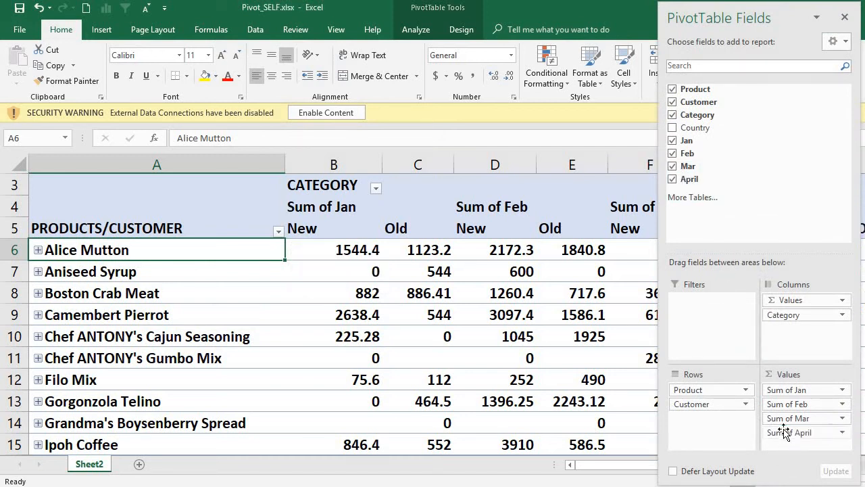
{"action": "left_click", "coordinate": [844, 17]}
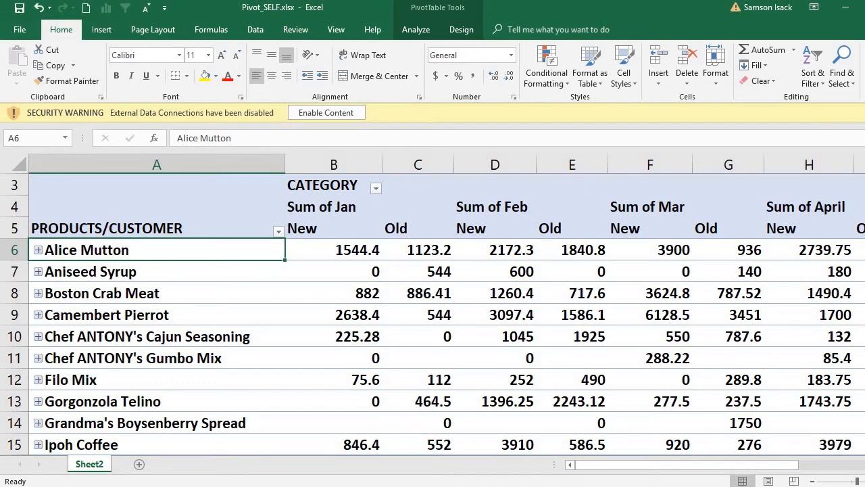
Check the Sum of April columns and select the New value for Alice Mutton in H6
{"action": "scroll", "coordinate": [446, 311], "scroll_direction": "right", "scroll_amount": 2}
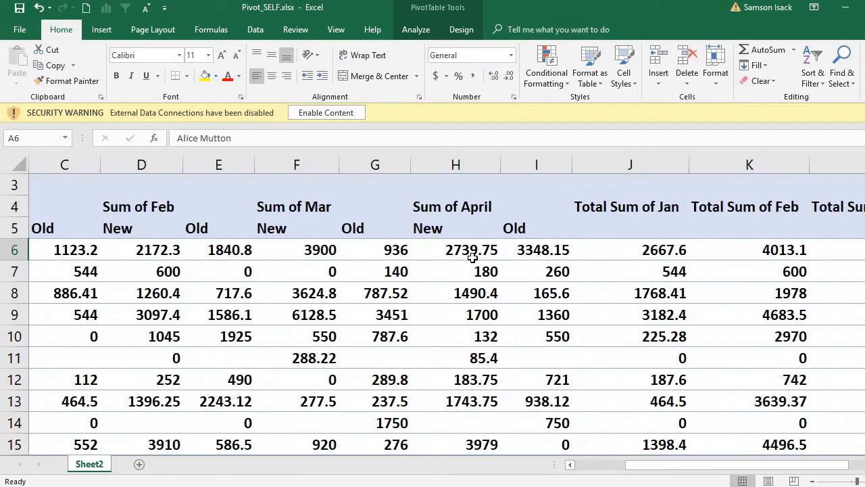
{"action": "left_click", "coordinate": [472, 258]}
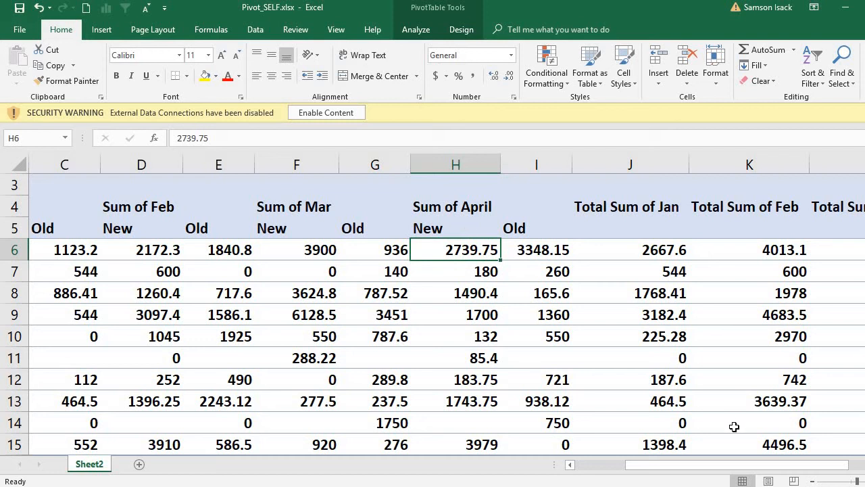
{"action": "left_click", "coordinate": [570, 464]}
{"action": "left_click", "coordinate": [570, 464]}
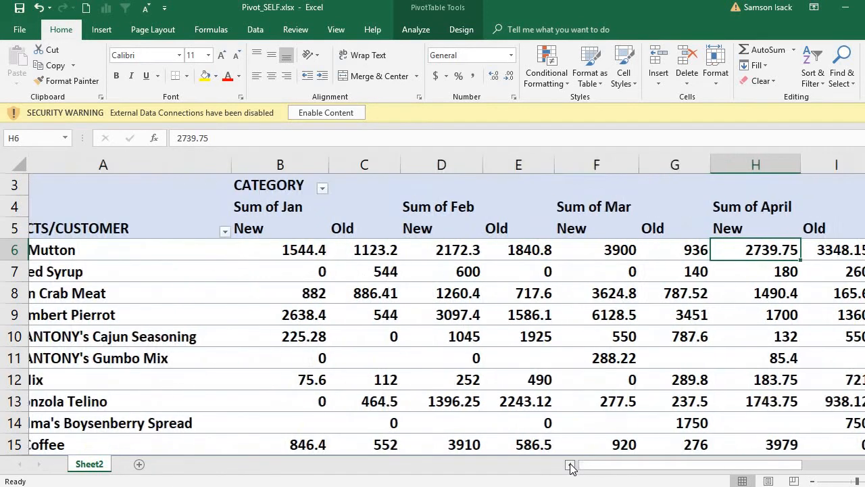
Reopen the PivotTable field list from a product cell and add the Country field to the Filters area
{"action": "left_click", "coordinate": [156, 323]}
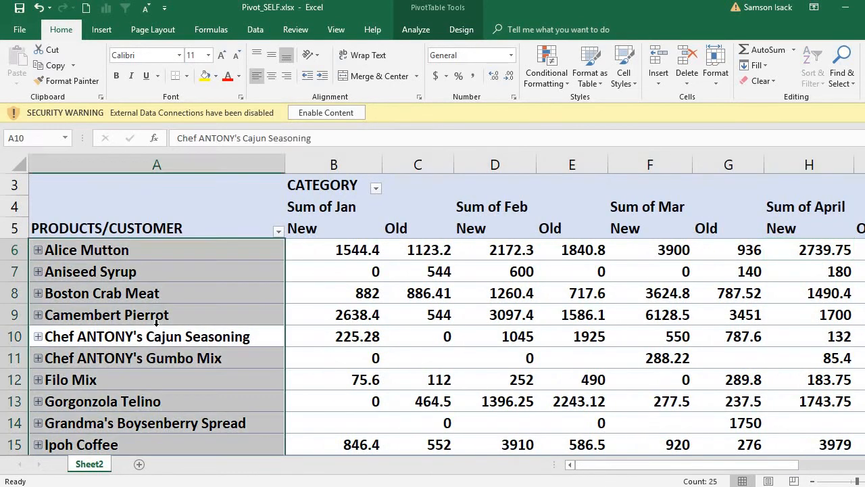
{"action": "left_click", "coordinate": [209, 296]}
{"action": "right_click", "coordinate": [212, 304]}
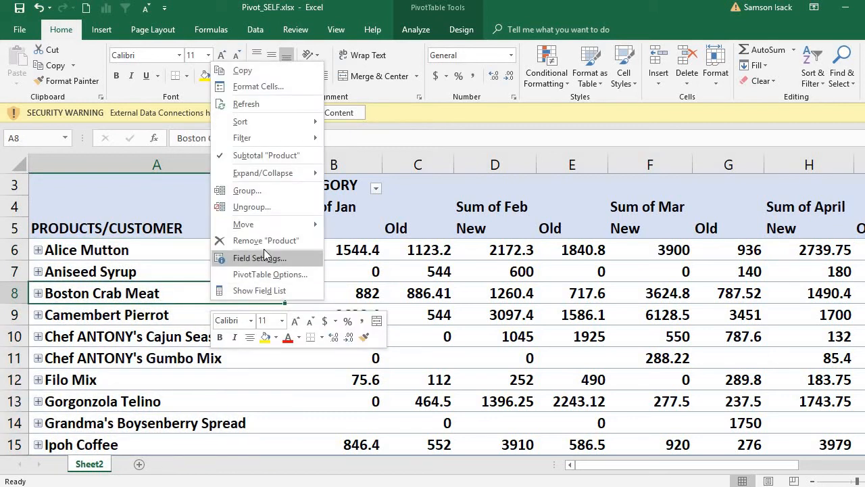
{"action": "left_click", "coordinate": [279, 295]}
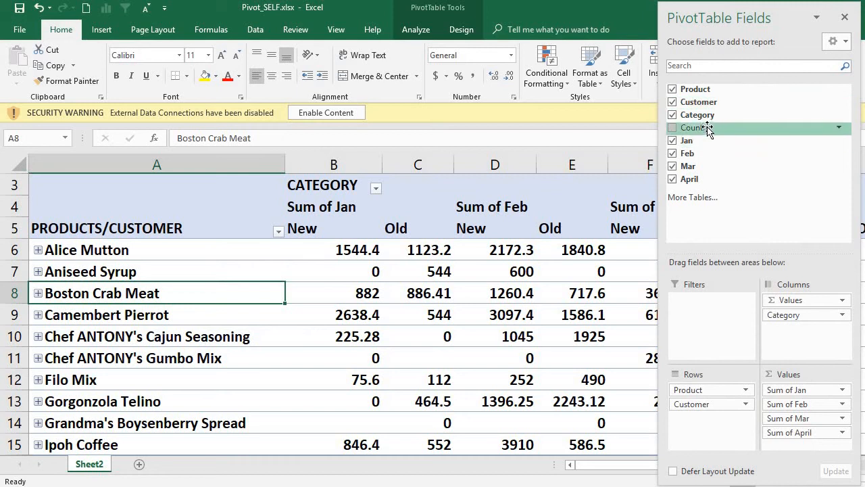
{"action": "left_click_drag", "start_coordinate": [708, 131], "coordinate": [726, 308]}
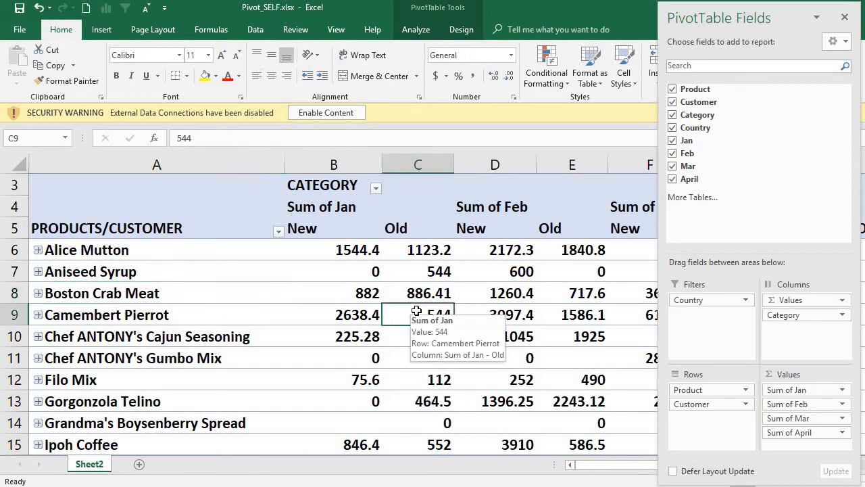
Filter the PivotTable by Country to show only AUS
{"action": "left_click", "coordinate": [255, 284]}
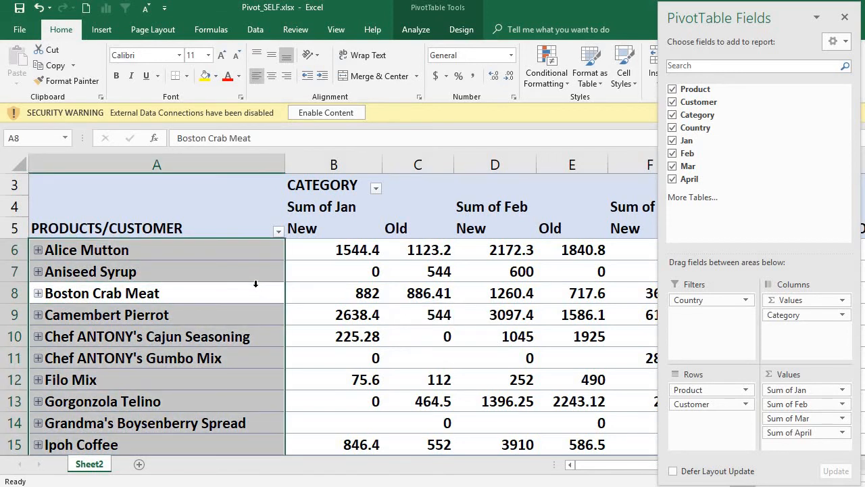
{"action": "left_click", "coordinate": [243, 203]}
{"action": "key", "text": "Up"}
{"action": "key", "text": "Up"}
{"action": "key", "text": "Up"}
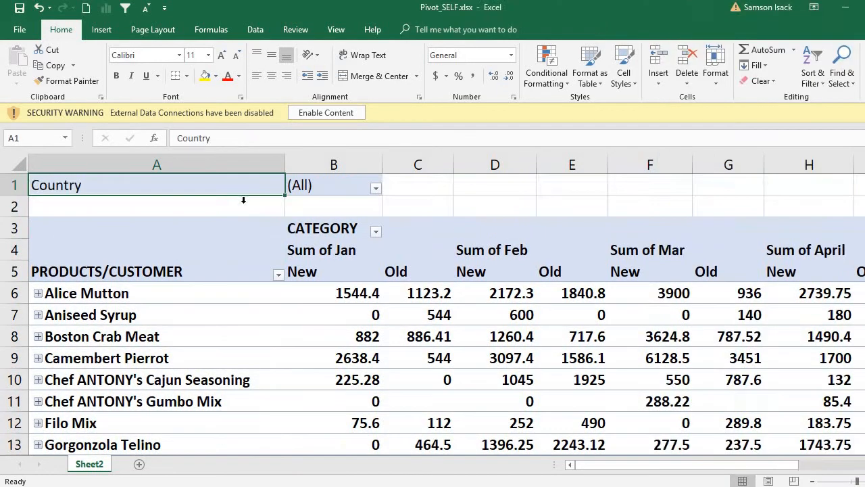
{"action": "left_click", "coordinate": [376, 188]}
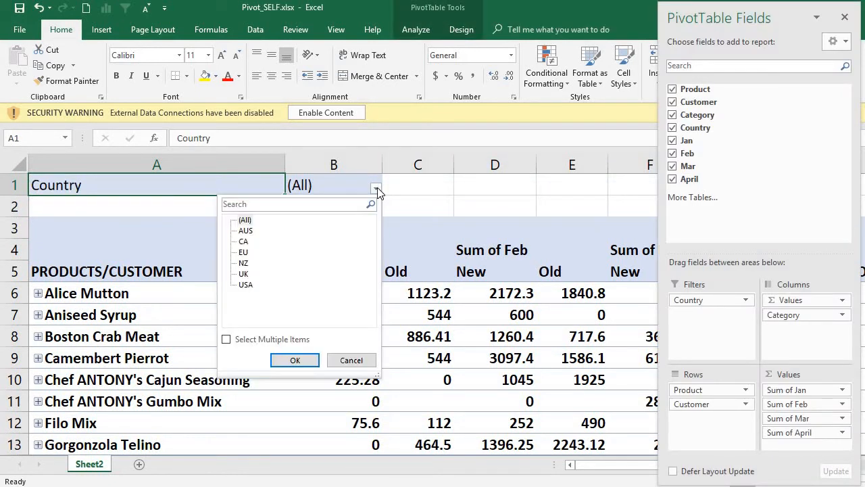
{"action": "left_click", "coordinate": [246, 231]}
{"action": "left_click", "coordinate": [294, 360]}
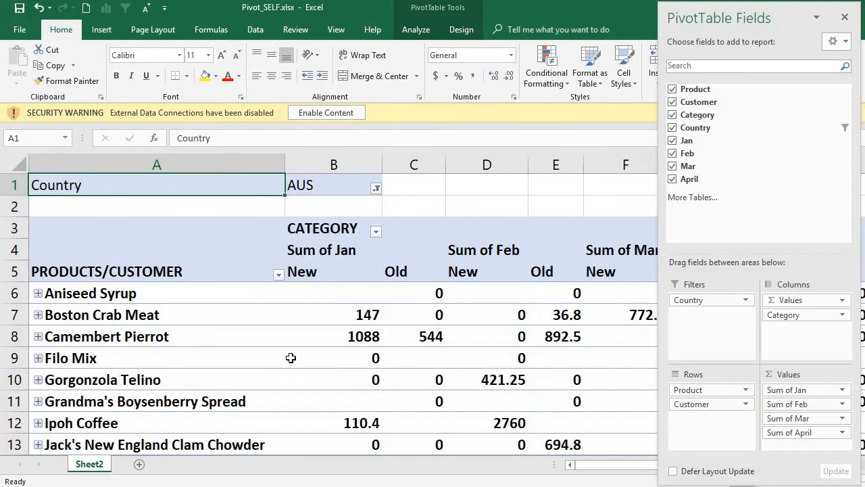
{"action": "left_click", "coordinate": [419, 352]}
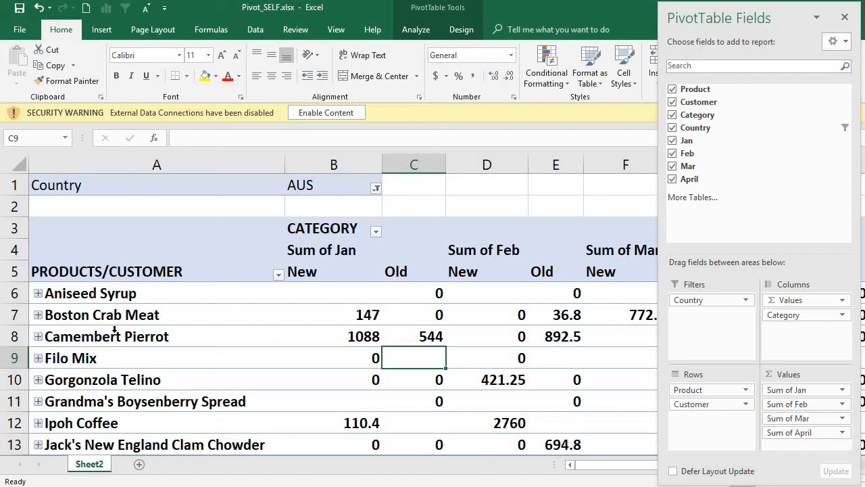
{"action": "left_click", "coordinate": [139, 297]}
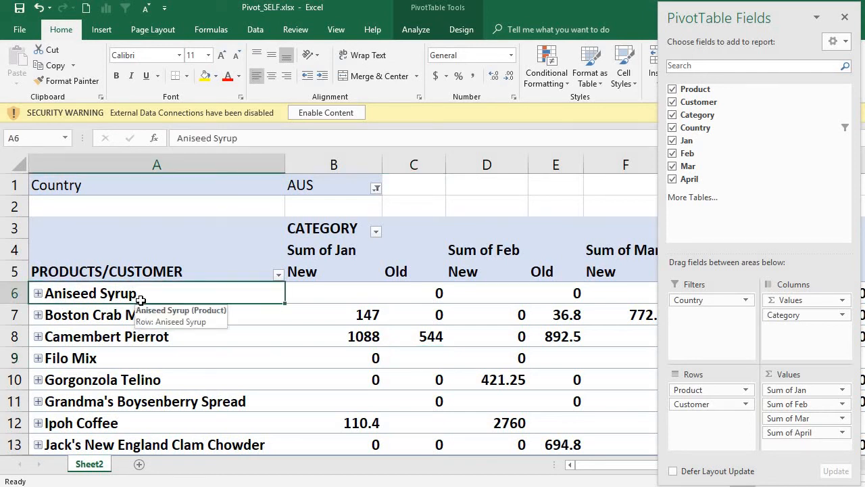
{"action": "mouse_move", "coordinate": [404, 313]}
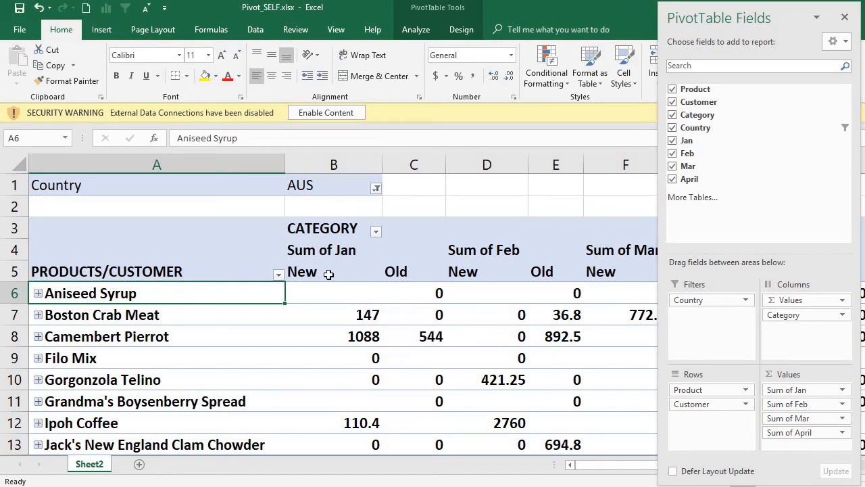
Try to refresh the PivotTable from the Filo Mix row, allowing the external data source connection and dismissing the resulting message
{"action": "left_click", "coordinate": [225, 272]}
{"action": "right_click", "coordinate": [226, 272]}
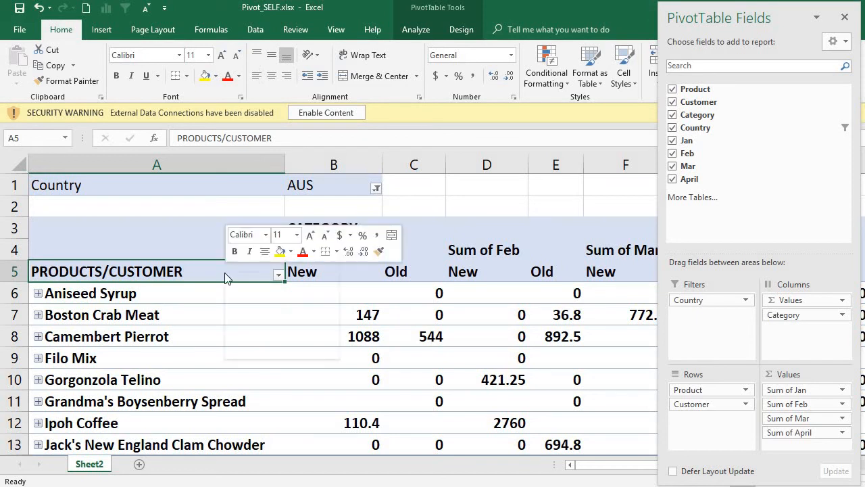
{"action": "left_click", "coordinate": [197, 348]}
{"action": "left_click", "coordinate": [198, 348]}
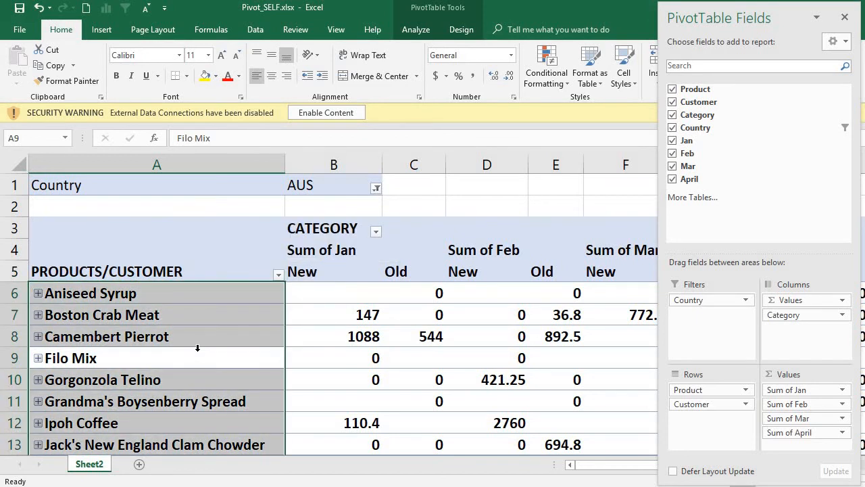
{"action": "right_click", "coordinate": [198, 352]}
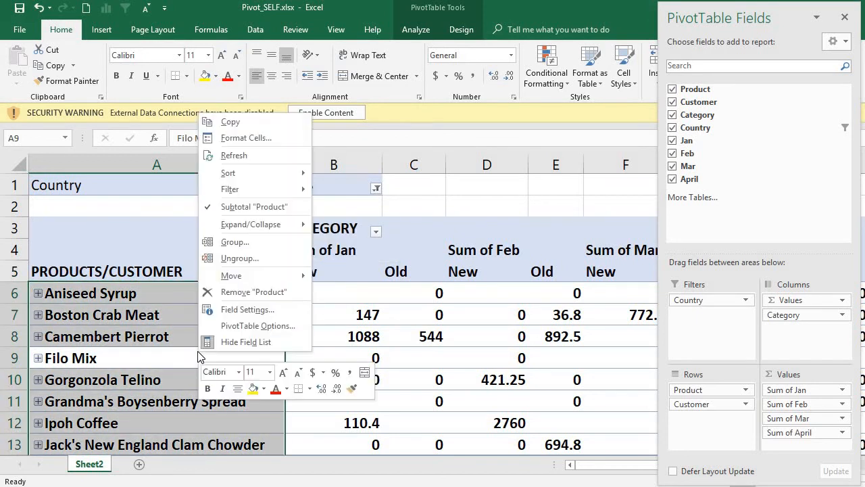
{"action": "left_click", "coordinate": [260, 157]}
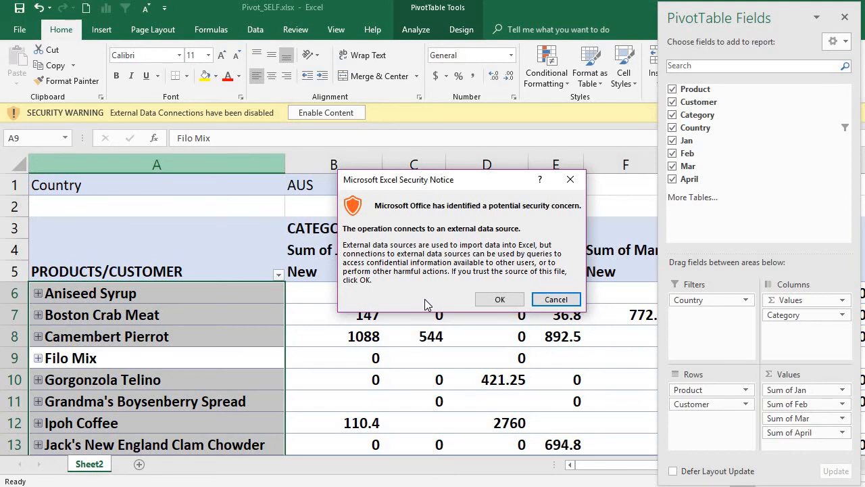
{"action": "left_click", "coordinate": [507, 301]}
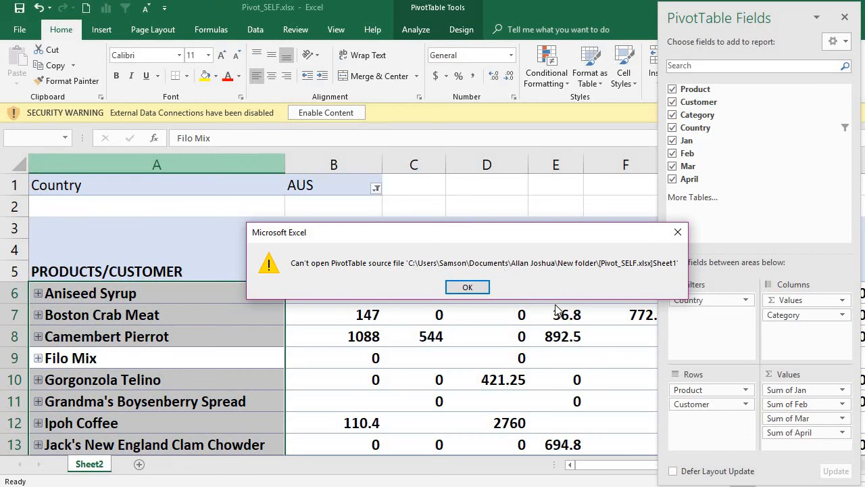
{"action": "left_click", "coordinate": [460, 287]}
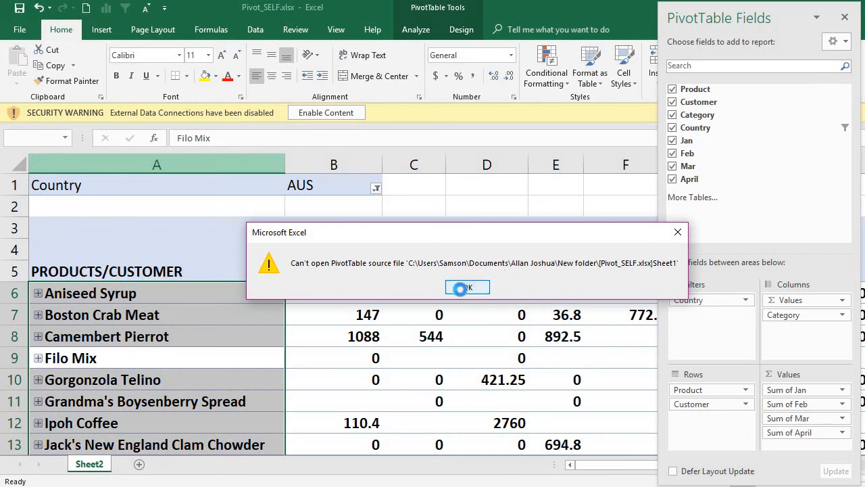
{"action": "left_click", "coordinate": [237, 288]}
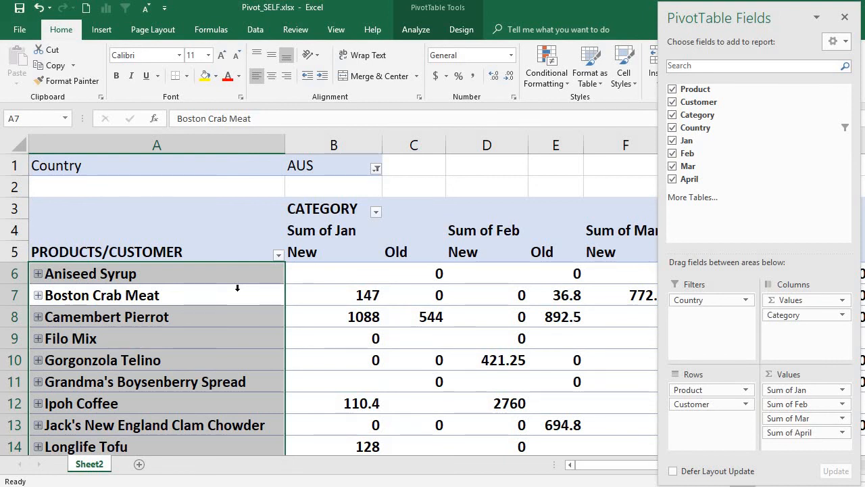
{"action": "left_click", "coordinate": [224, 246]}
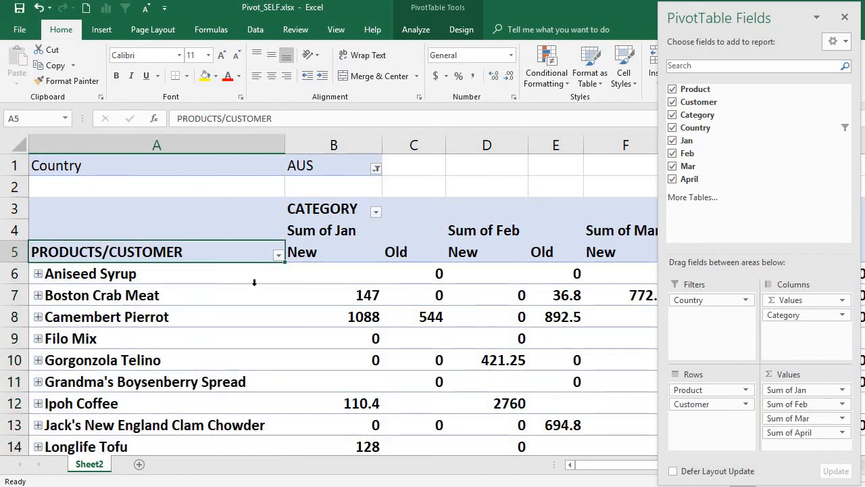
{"action": "left_click", "coordinate": [216, 337]}
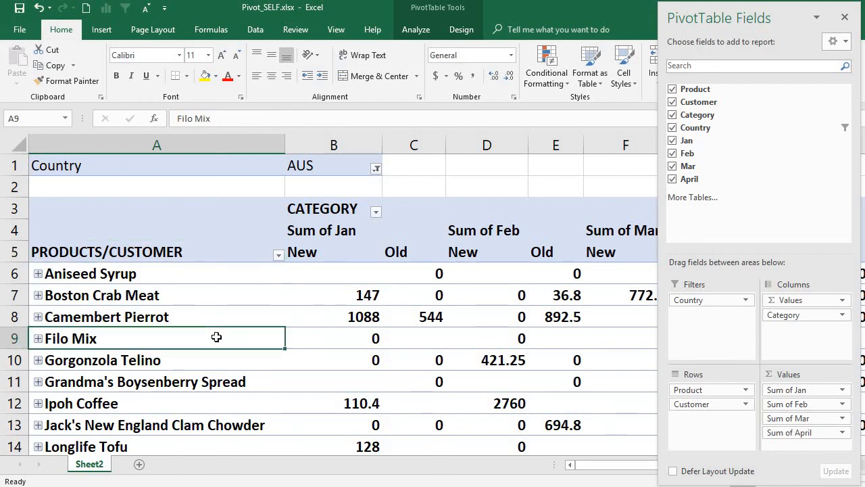